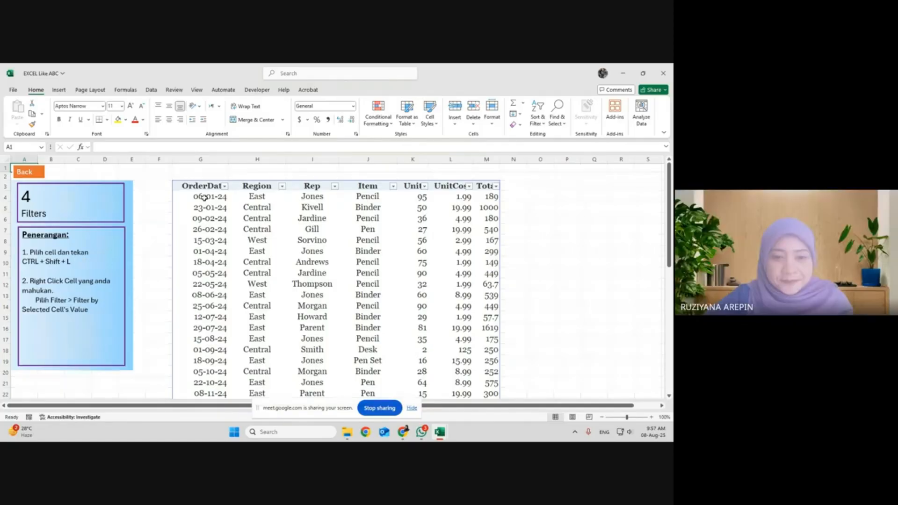
Open the Freeze Panes lesson sheet from the workbook's index and freeze the panes at cell G4.
click(32, 177)
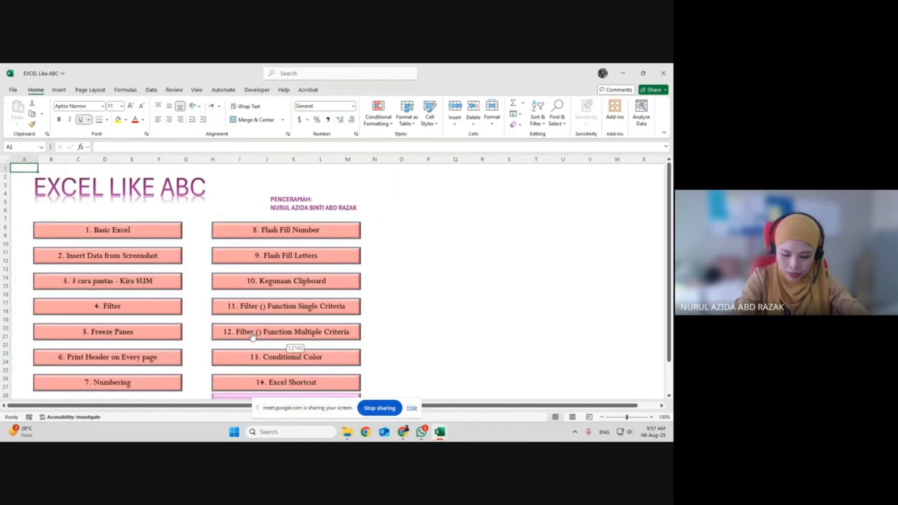
click(122, 333)
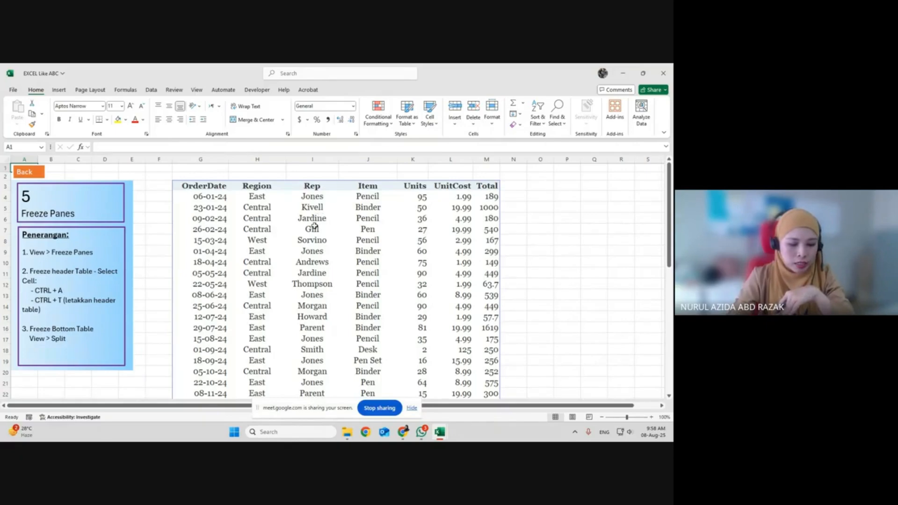
click(203, 197)
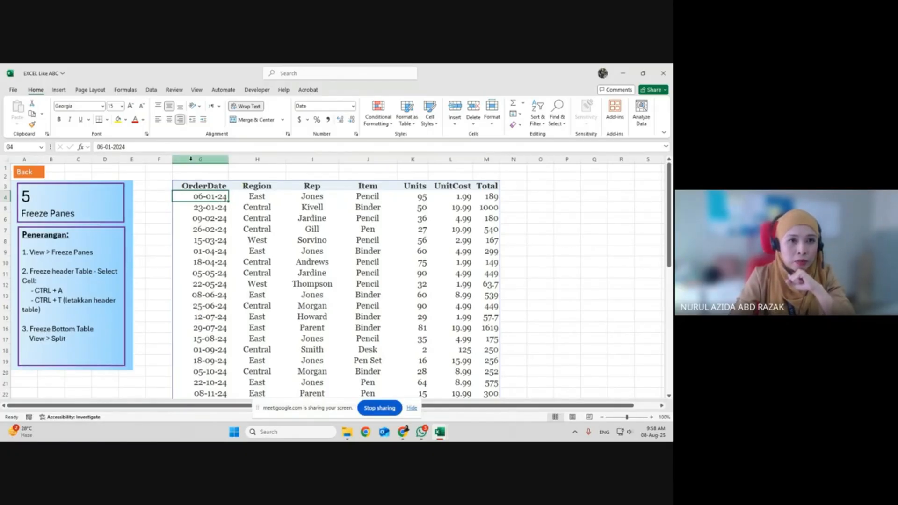
click(197, 90)
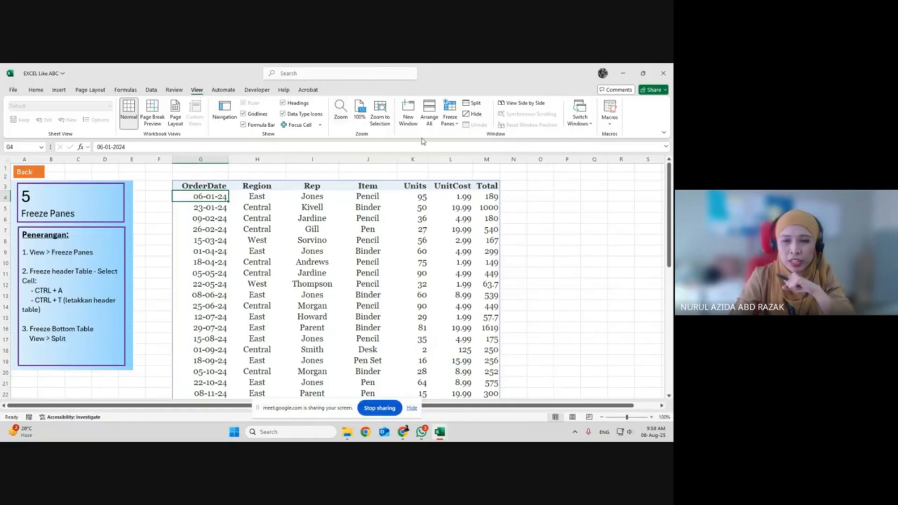
click(452, 120)
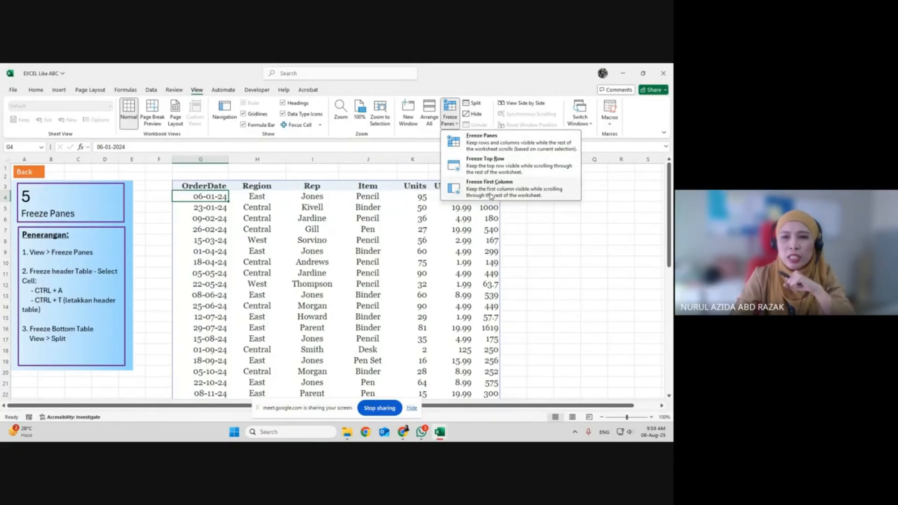
click(490, 146)
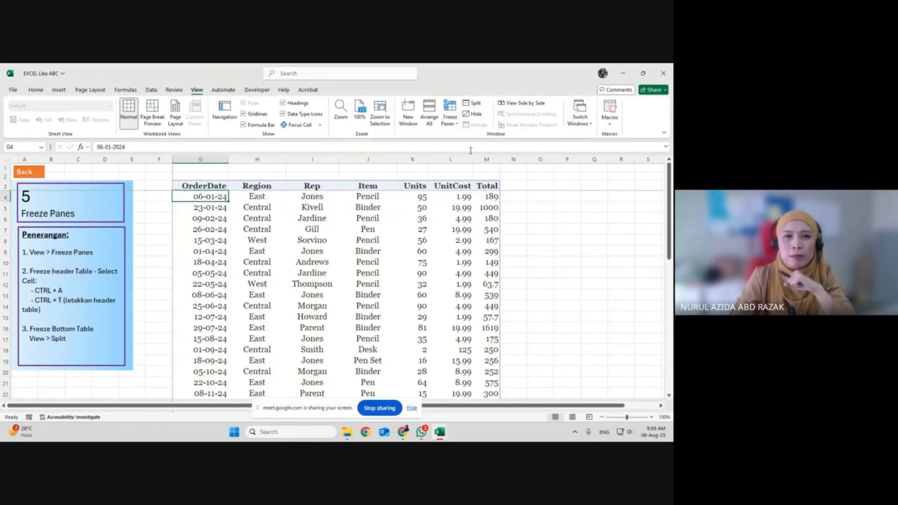
click(211, 169)
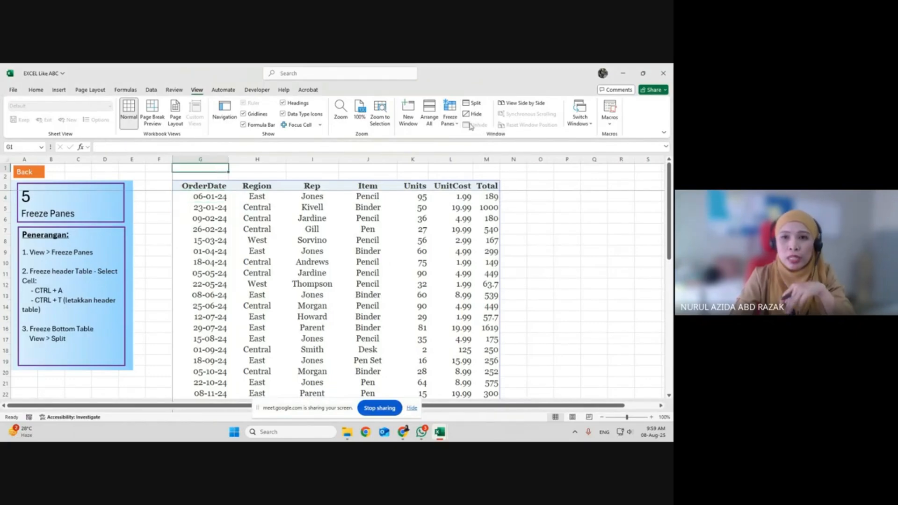
click(450, 119)
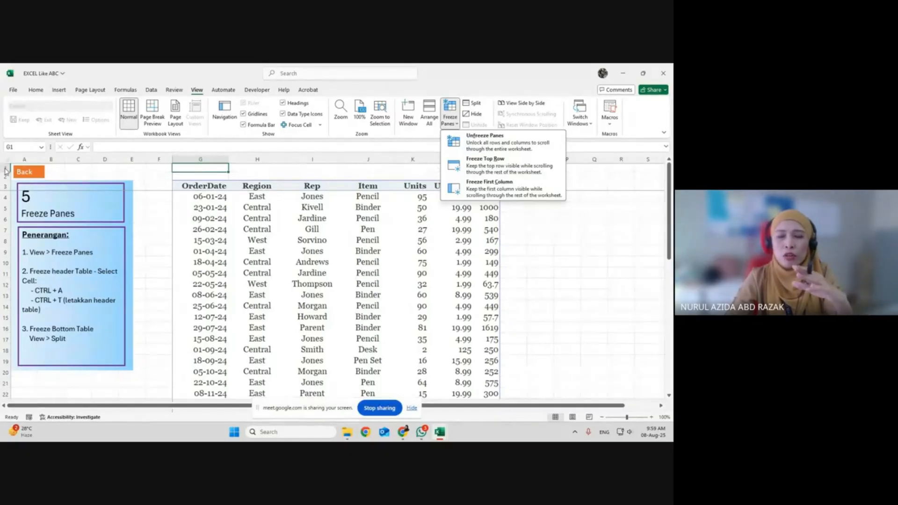
click(33, 154)
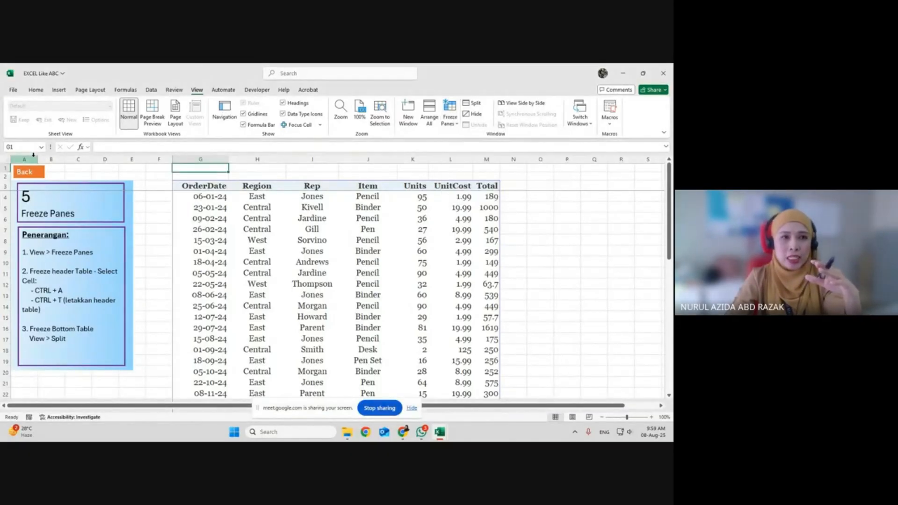
click(34, 155)
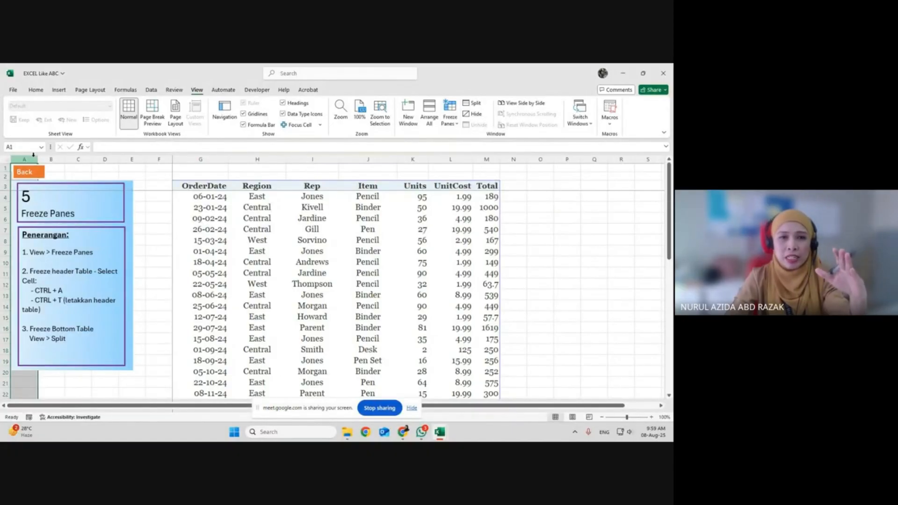
click(216, 197)
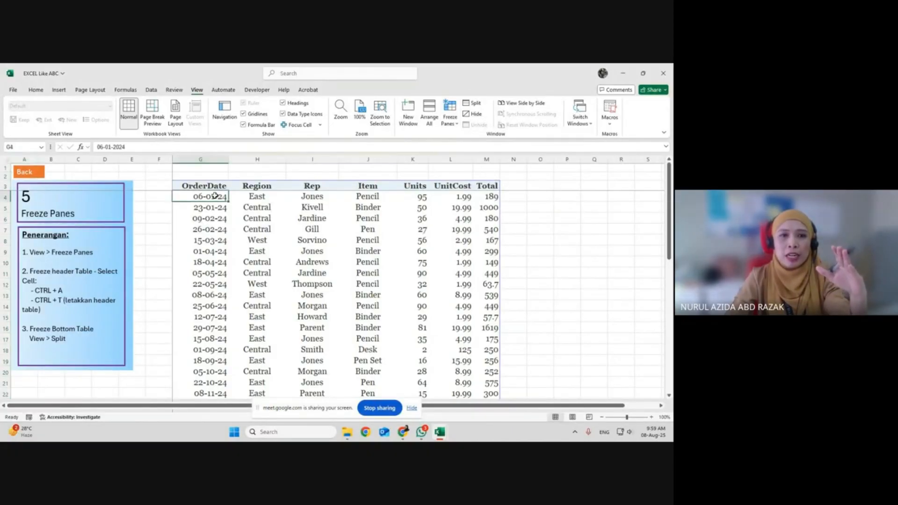
click(449, 121)
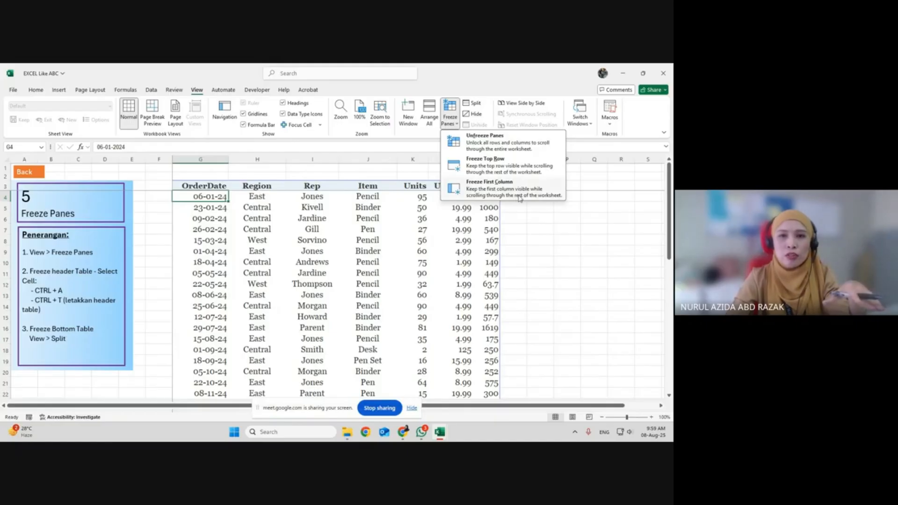
click(437, 251)
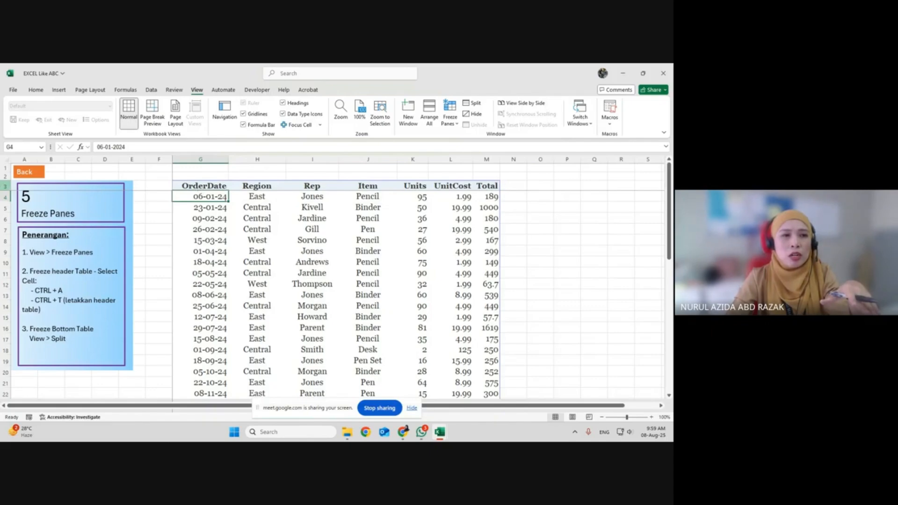
Examine the full length of the order table to check how header row 3 behaves with the panes frozen.
click(4, 186)
click(300, 246)
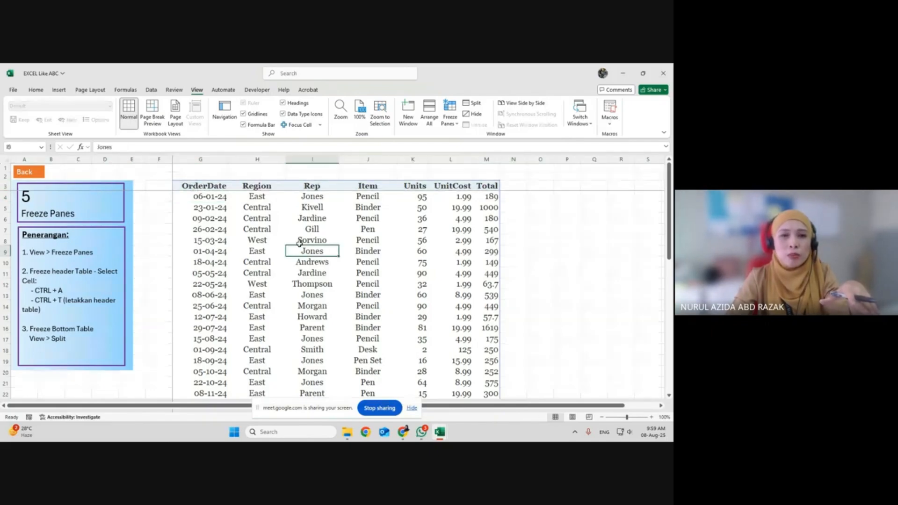
scroll(299, 243, down, 16)
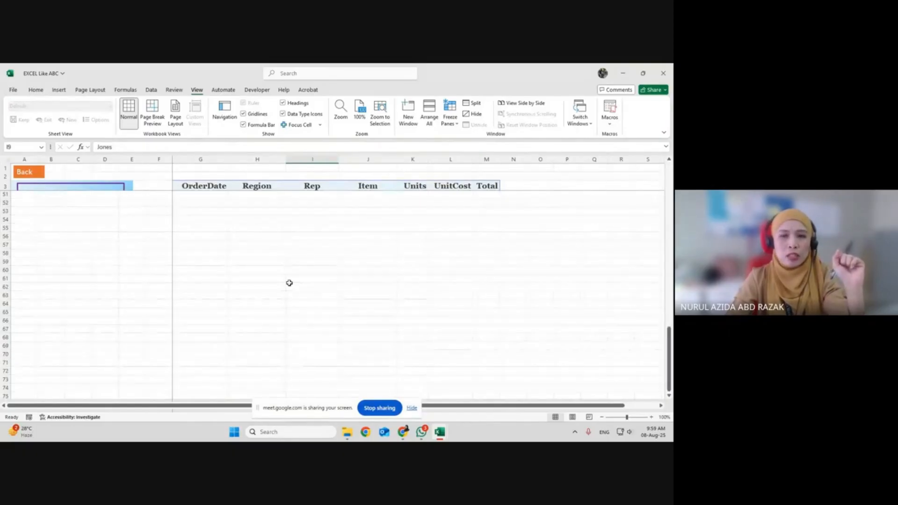
scroll(289, 283, up, 3)
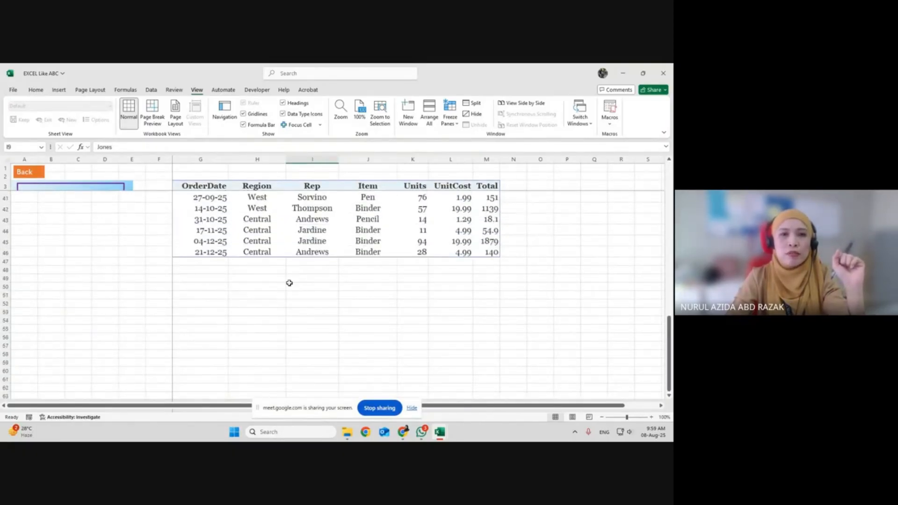
scroll(289, 283, up, 12)
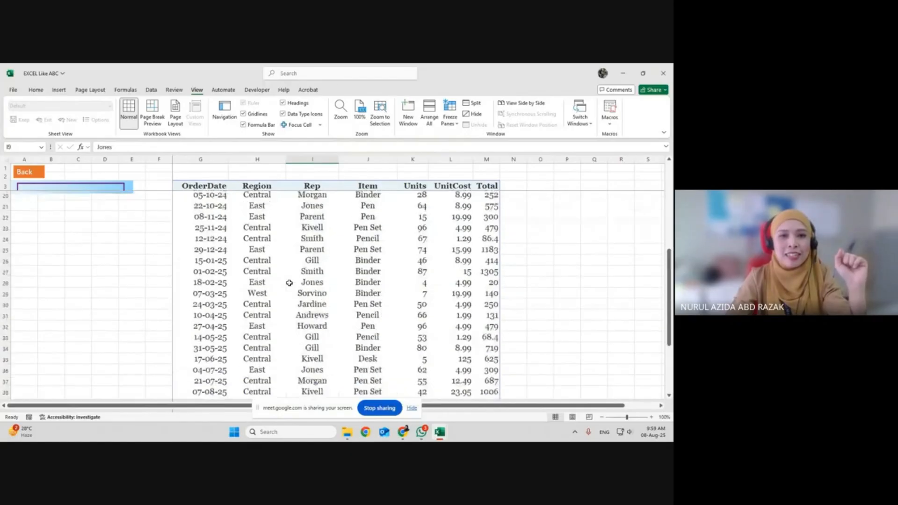
scroll(289, 283, up, 1)
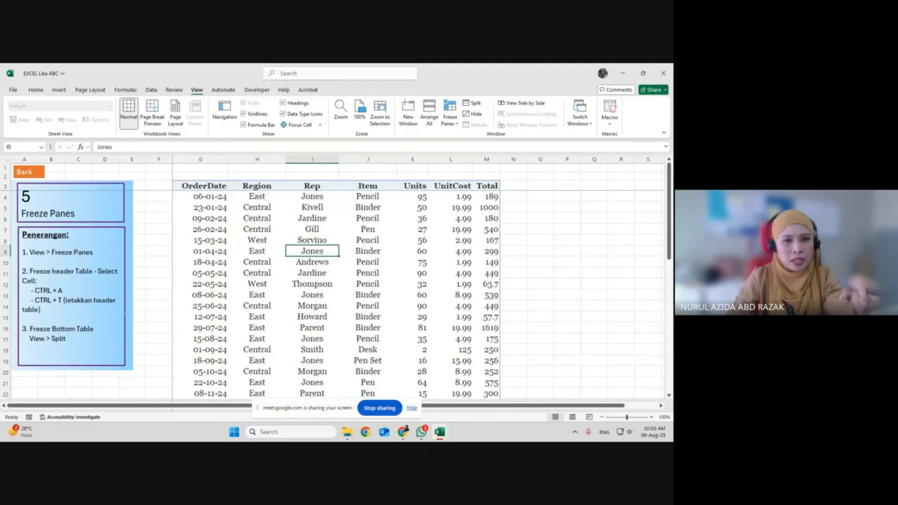
scroll(256, 218, down, 3)
scroll(274, 225, up, 2)
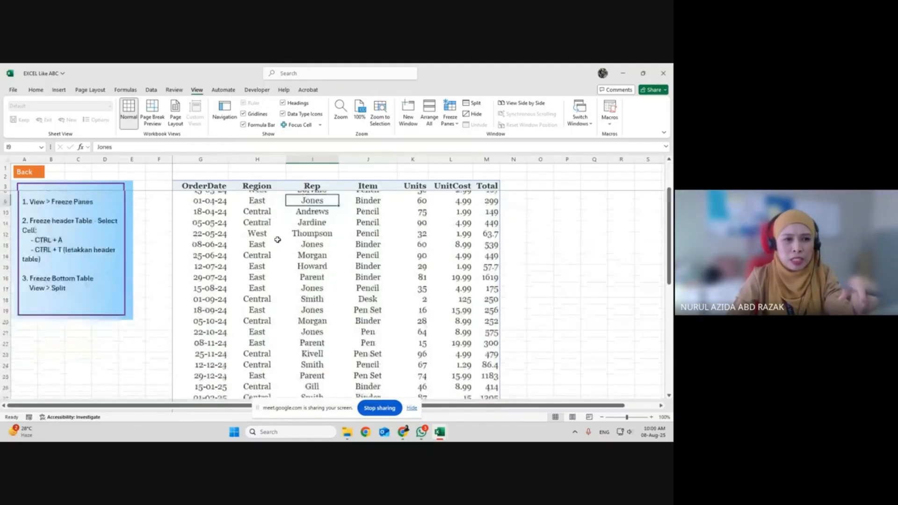
scroll(277, 240, up, 2)
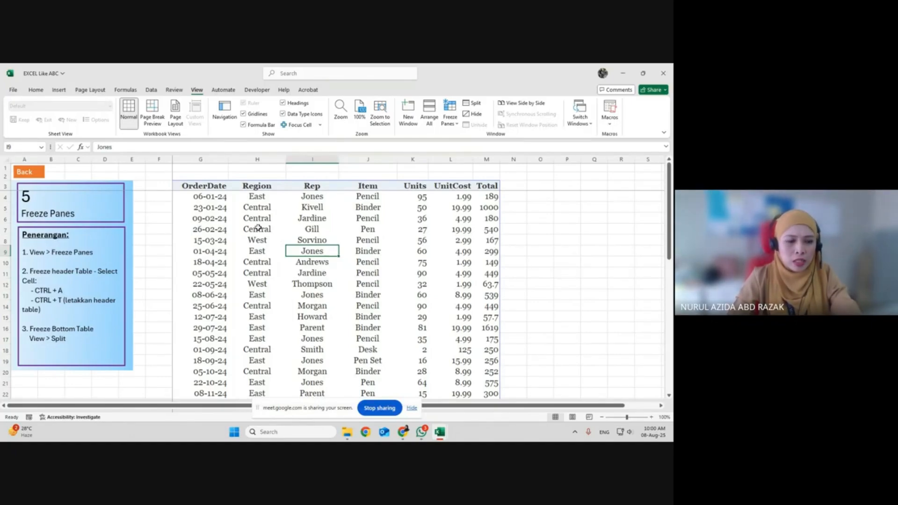
Return to the Freeze Panes lesson sheet through the workbook's index and unfreeze its panes.
key(ctrl+Page_Up)
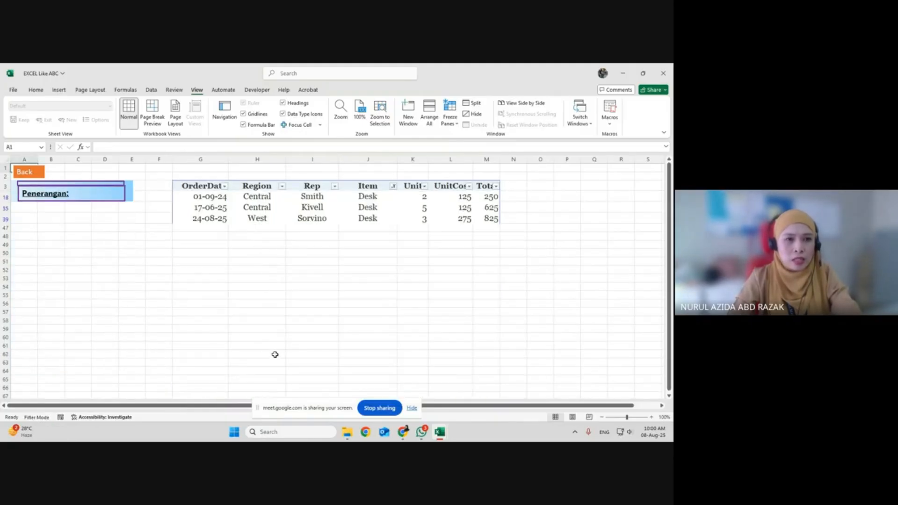
click(38, 171)
click(131, 332)
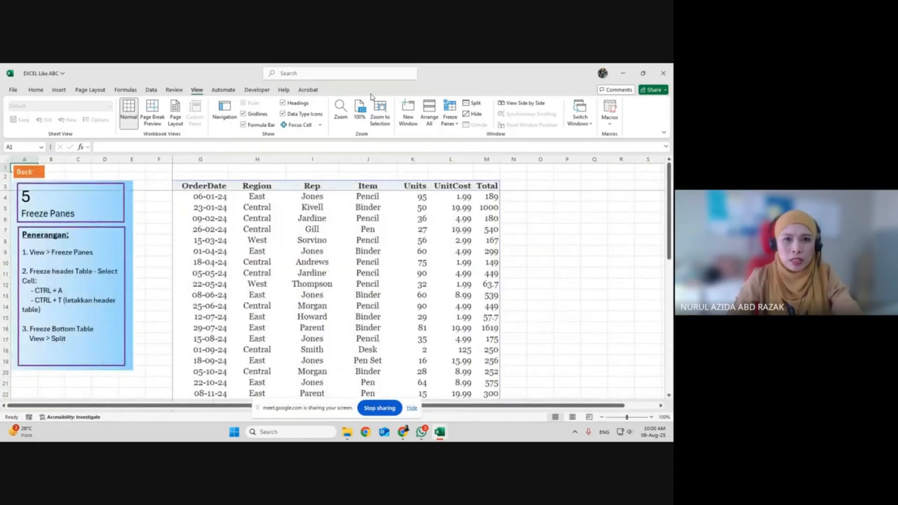
click(446, 123)
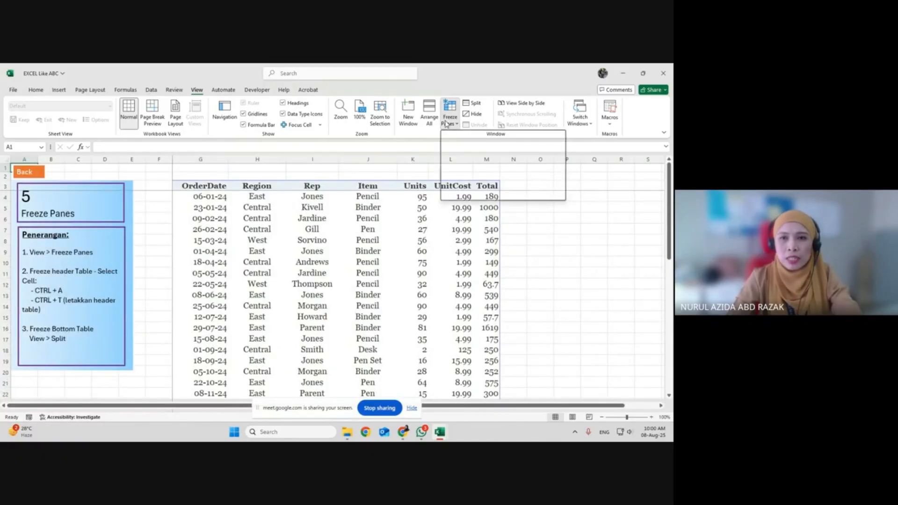
click(359, 241)
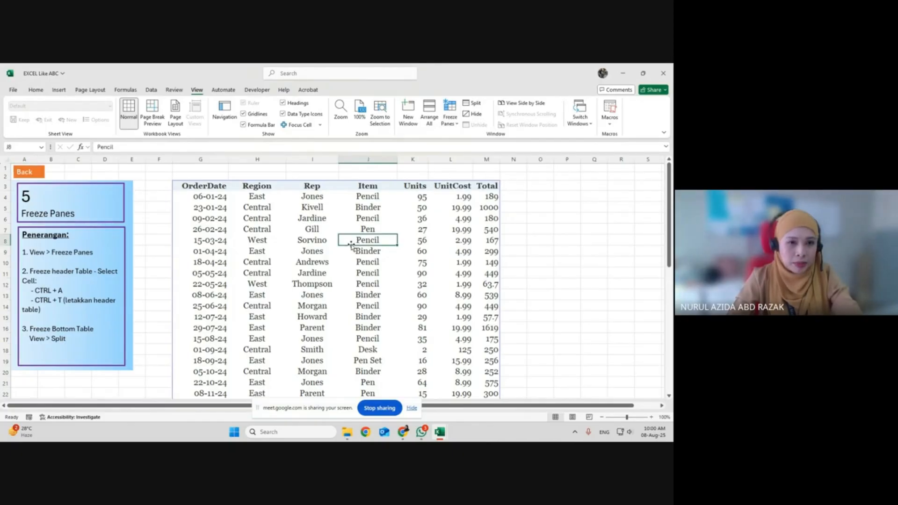
Select the table headers G3:M3 and examine how they behave in the unfrozen sheet further down the data.
drag(202, 186, 482, 187)
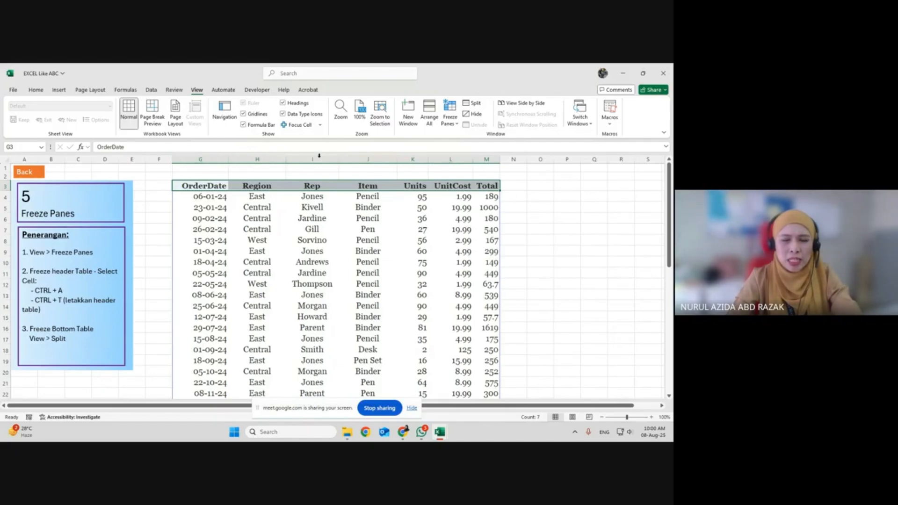
scroll(337, 235, down, 2)
scroll(337, 235, up, 3)
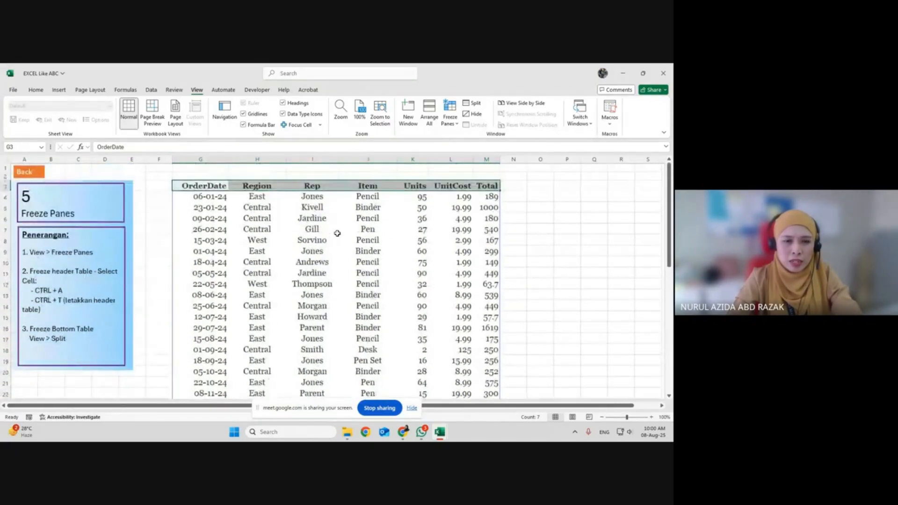
scroll(337, 236, down, 5)
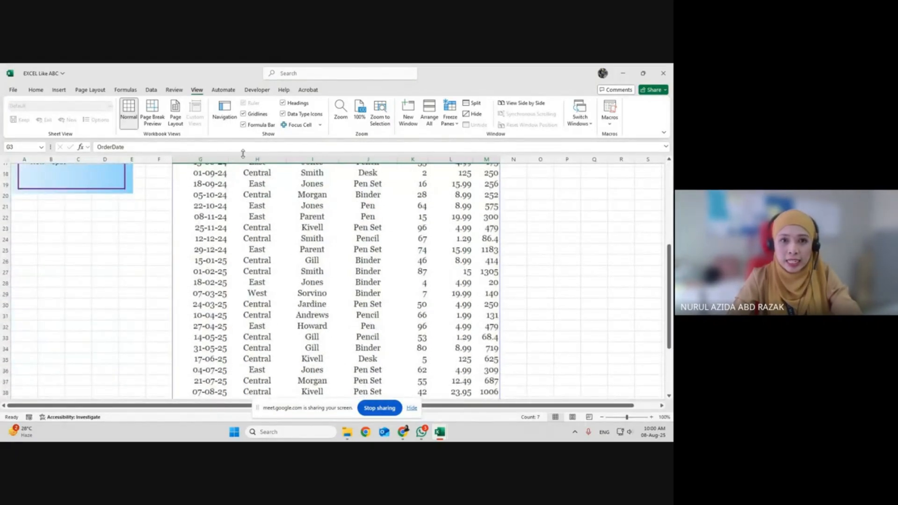
scroll(242, 201, up, 3)
scroll(243, 201, up, 2)
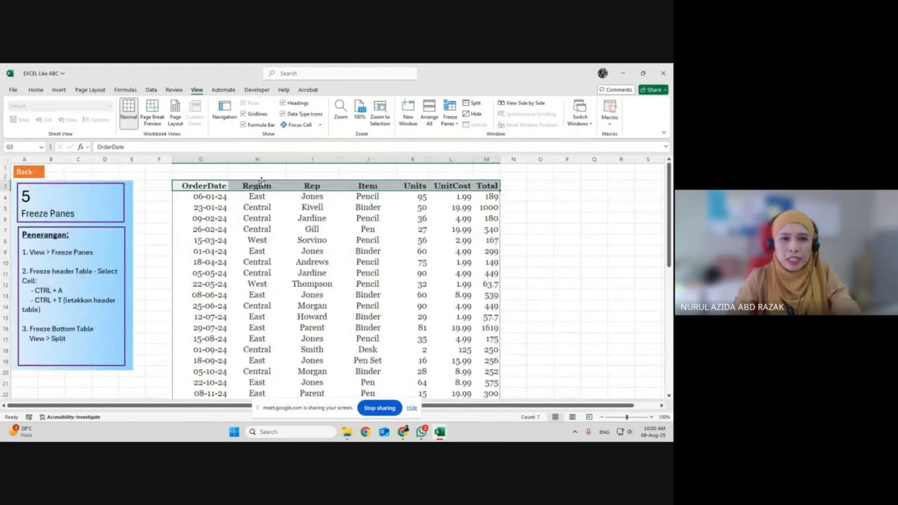
scroll(253, 187, down, 4)
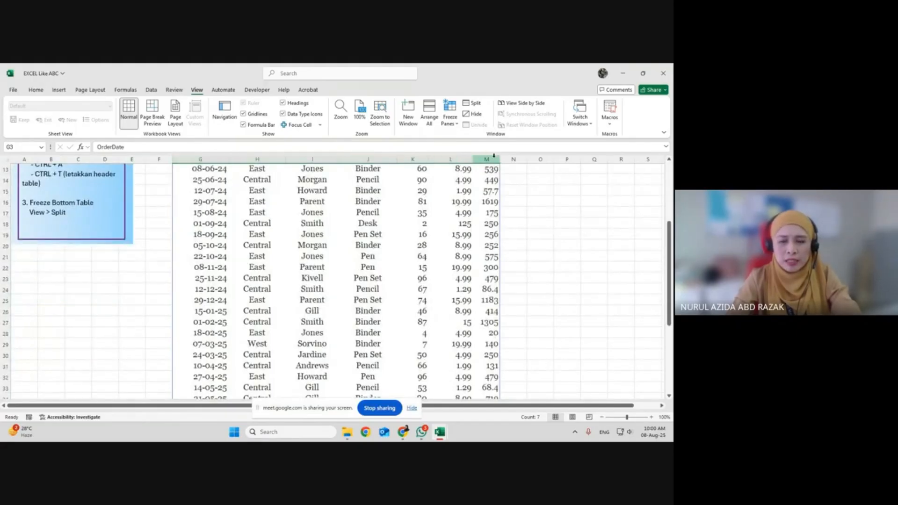
scroll(323, 250, up, 4)
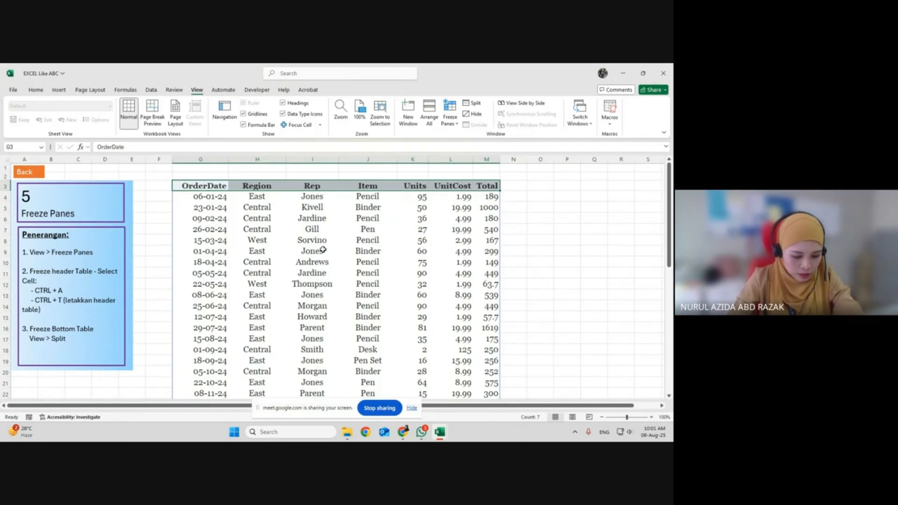
Freeze the top row of the sheet and check its effect further down the order table.
click(452, 121)
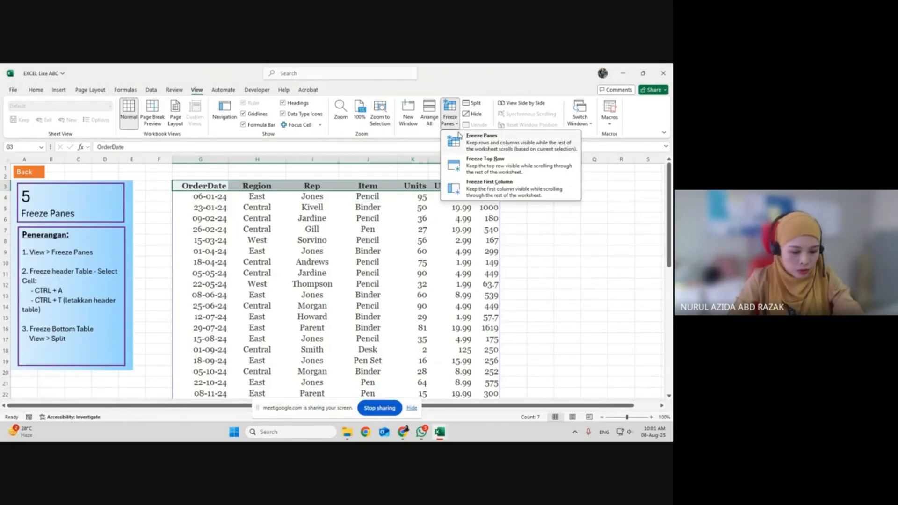
click(470, 167)
scroll(409, 224, down, 10)
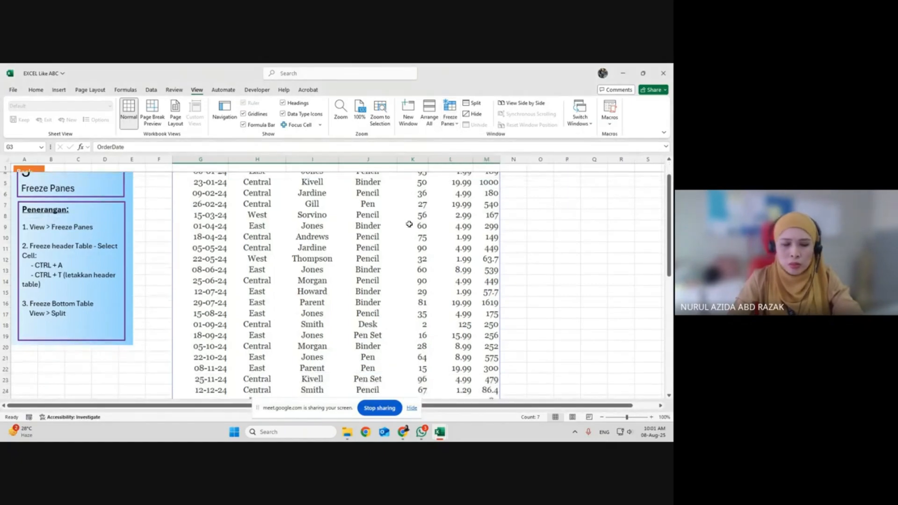
scroll(410, 224, up, 10)
Return to the Freeze Panes lesson sheet through the workbook's index and unfreeze its top row.
click(28, 172)
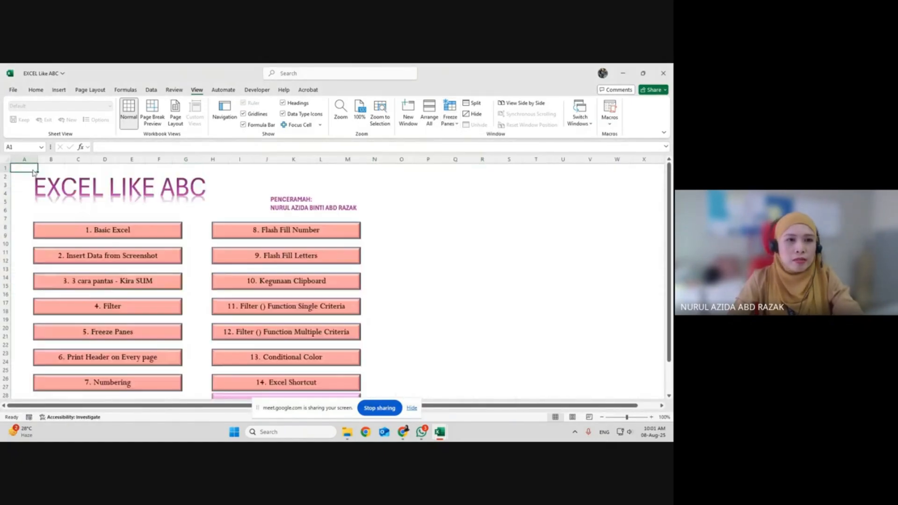
click(105, 336)
scroll(106, 335, up, 1)
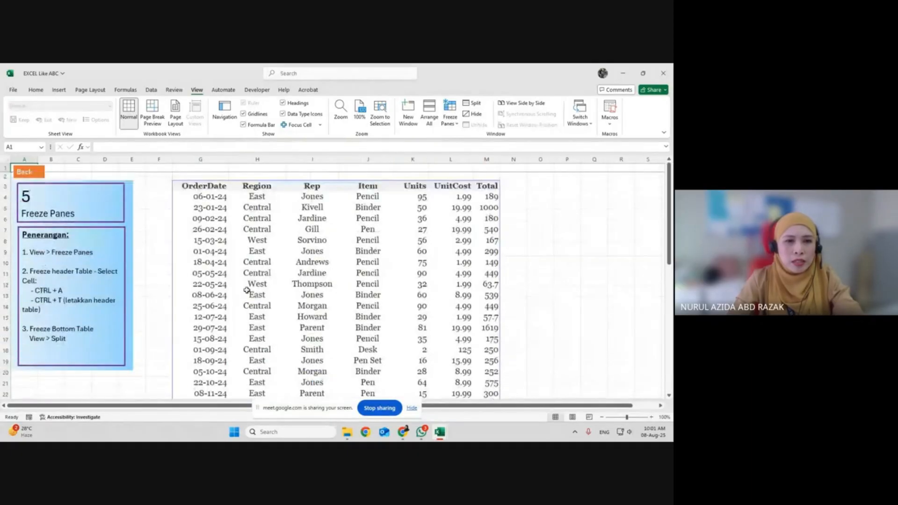
click(451, 121)
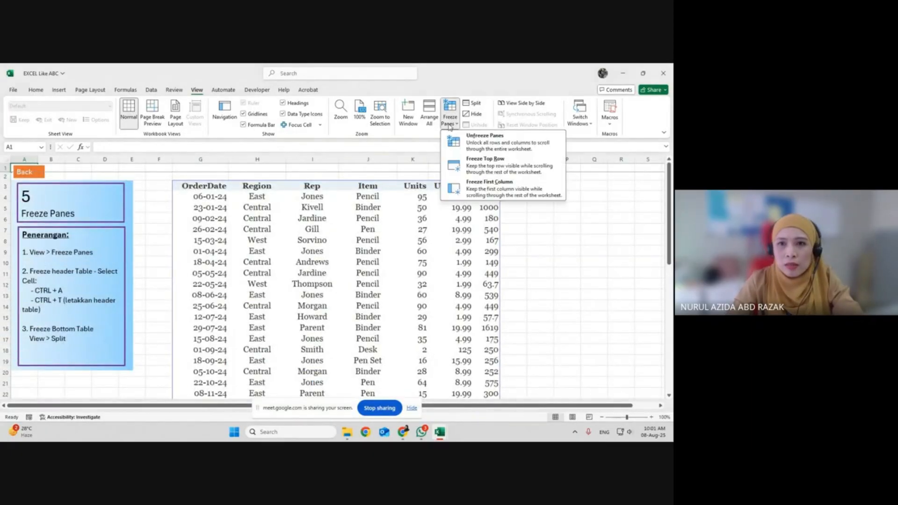
click(472, 150)
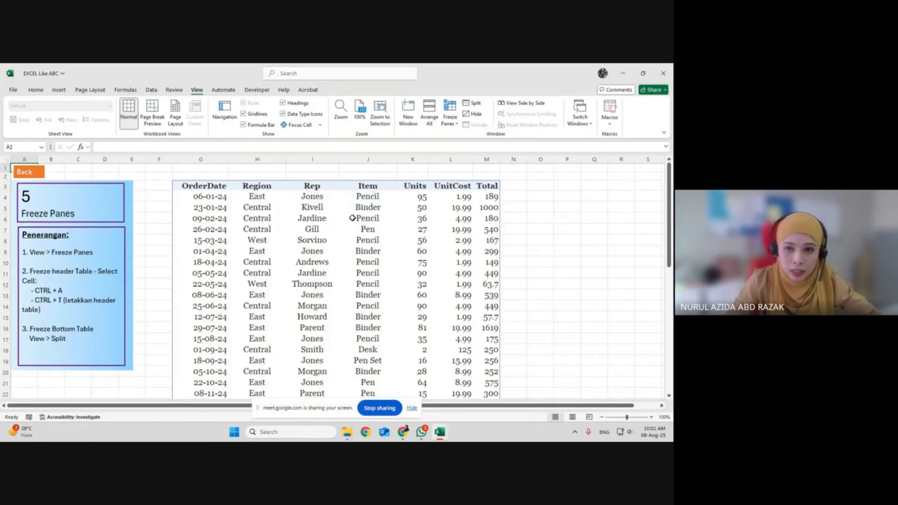
click(449, 125)
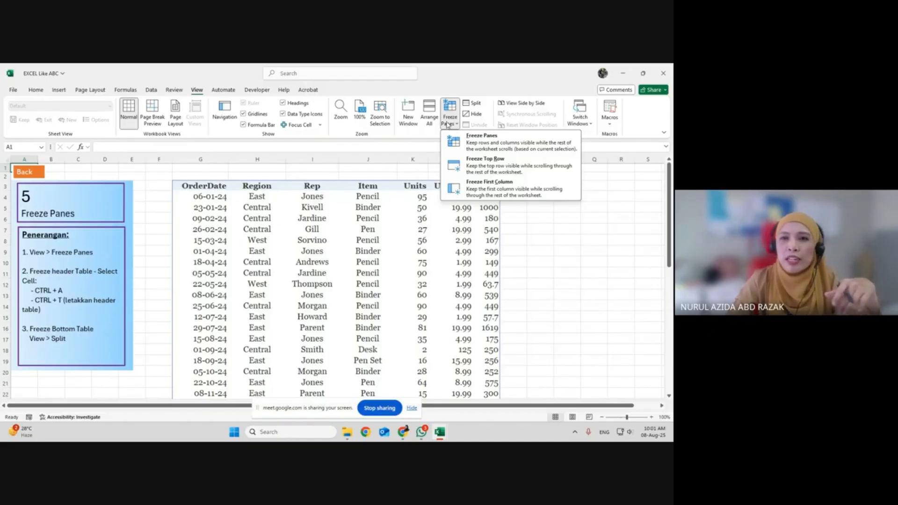
click(433, 228)
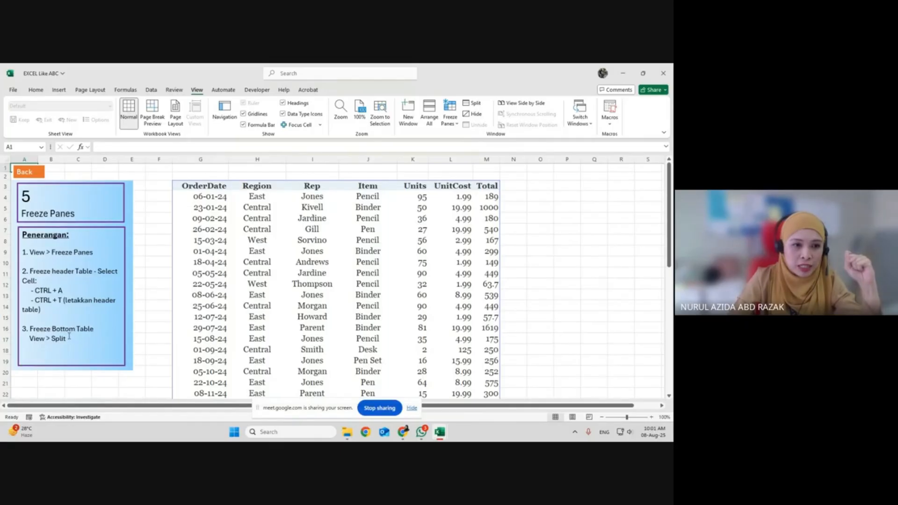
click(268, 293)
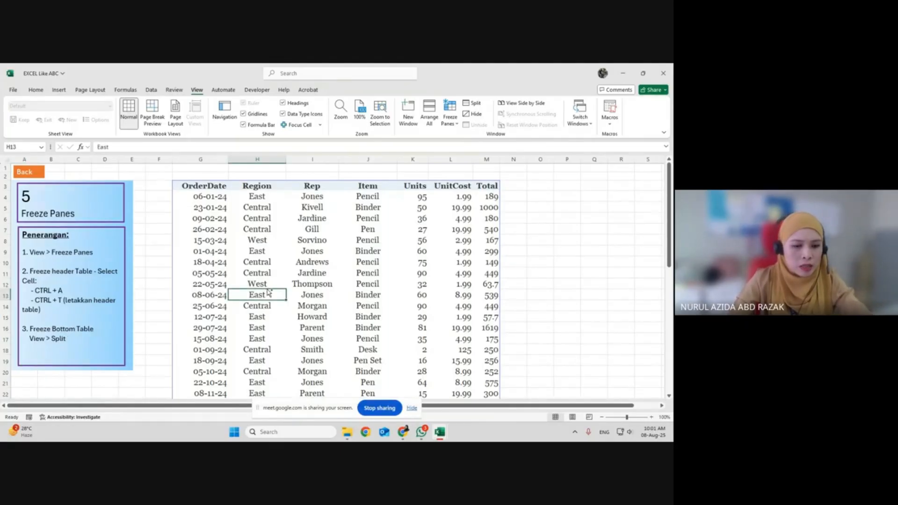
key(ctrl+a)
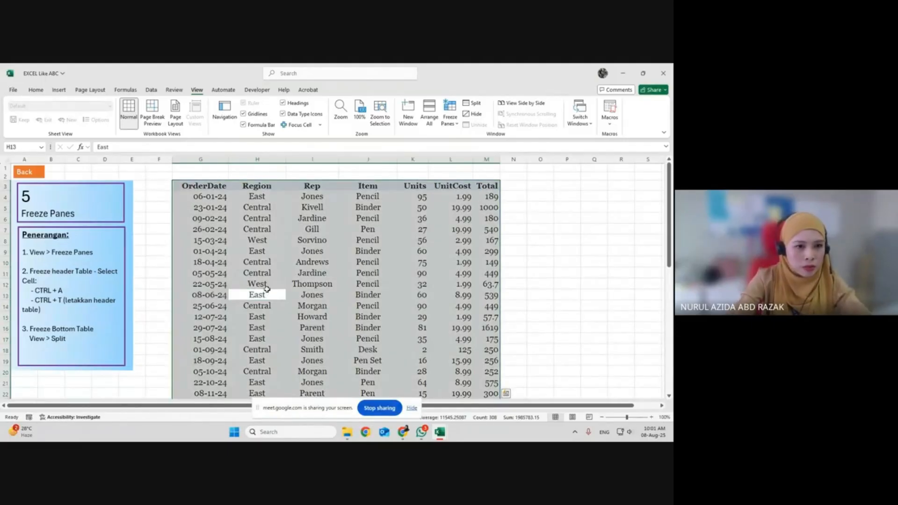
key(ctrl+t)
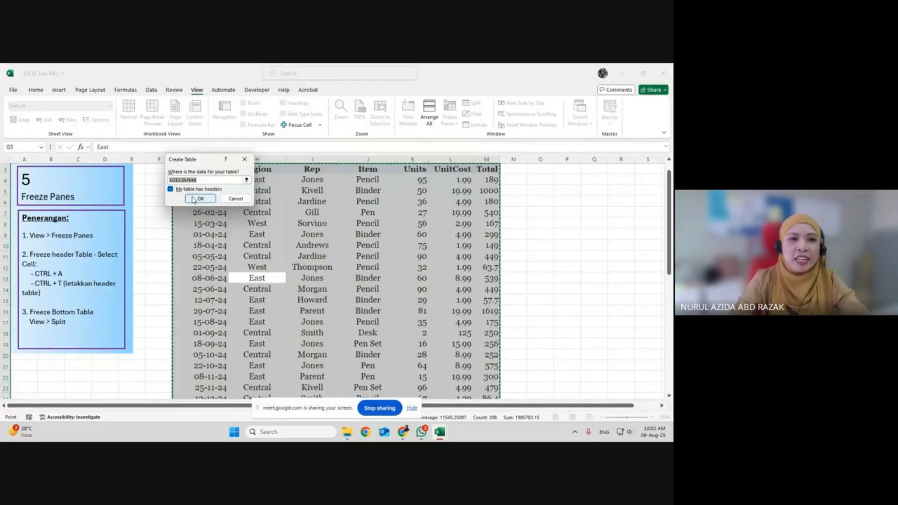
click(235, 199)
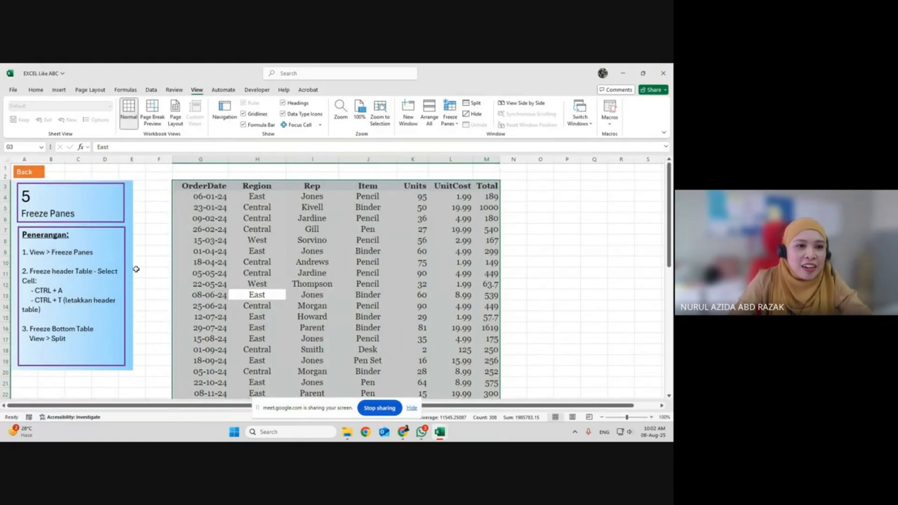
click(48, 281)
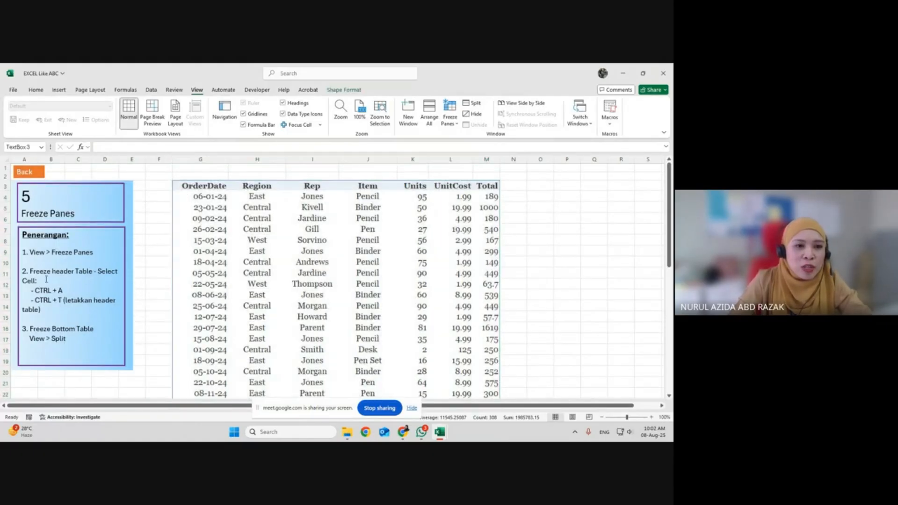
Convert the whole order data range G3:M46 into a table that has headers.
click(209, 196)
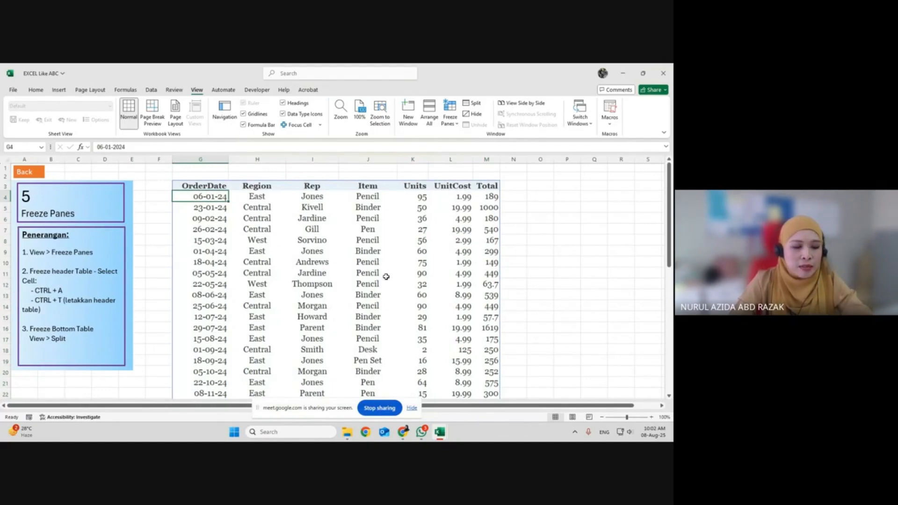
key(ctrl+a)
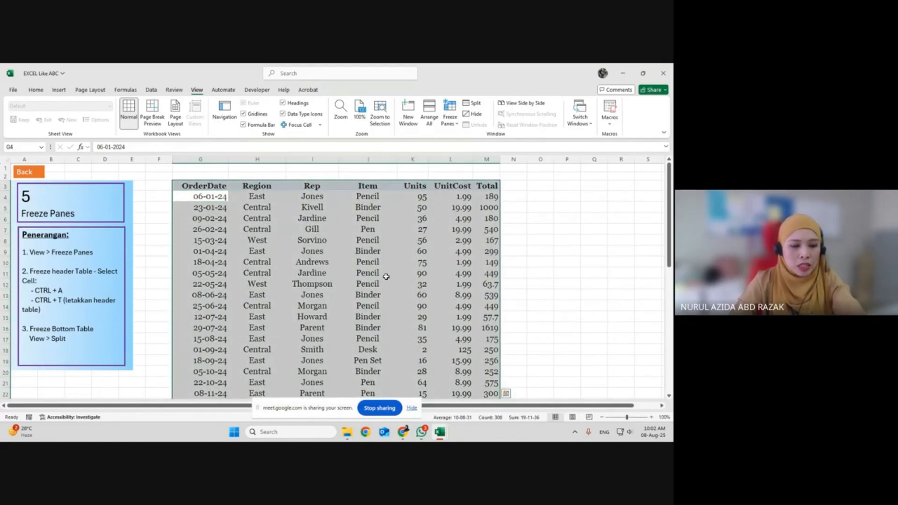
key(ctrl+t)
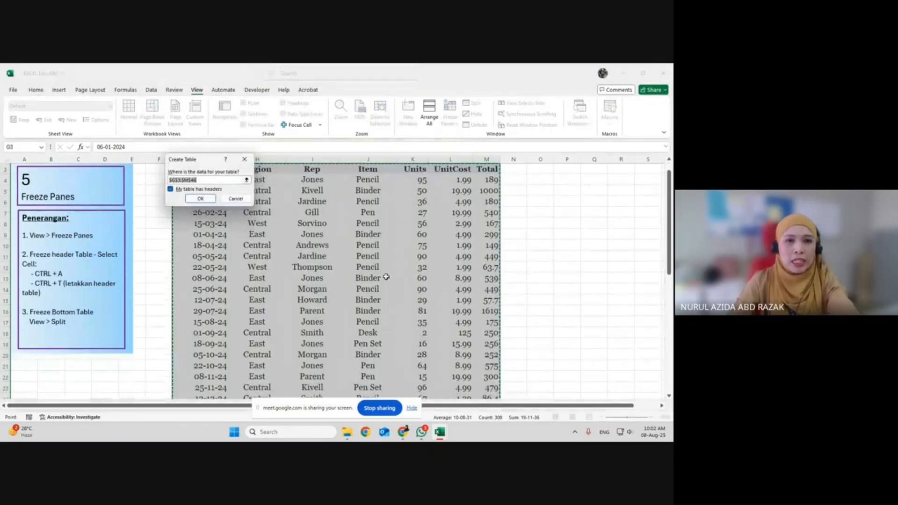
click(203, 200)
Examine how the new table's header row behaves further down the order data.
scroll(286, 266, down, 4)
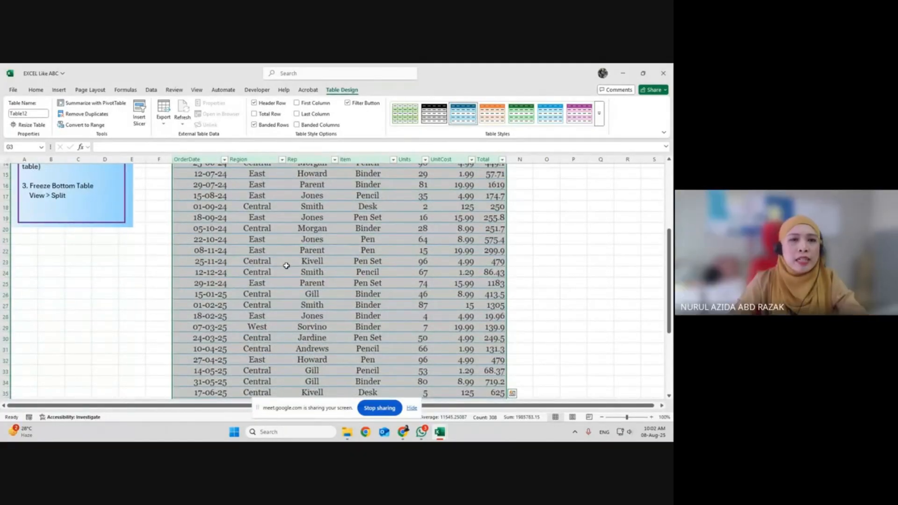
scroll(287, 266, up, 5)
scroll(286, 266, down, 2)
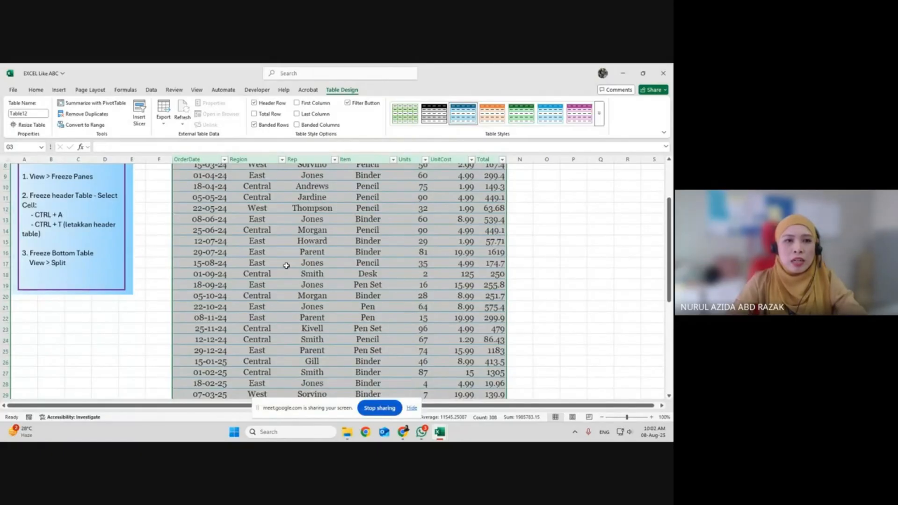
scroll(286, 265, up, 2)
scroll(286, 266, up, 1)
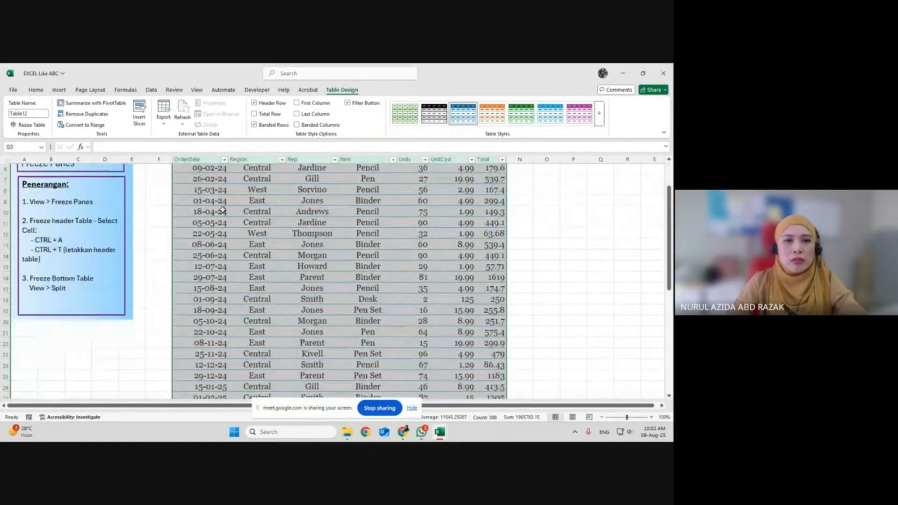
scroll(221, 208, down, 2)
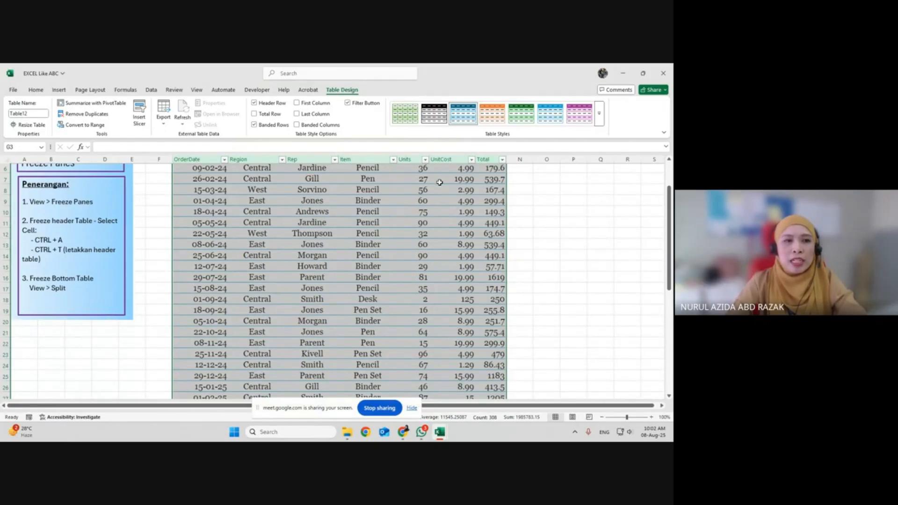
click(239, 212)
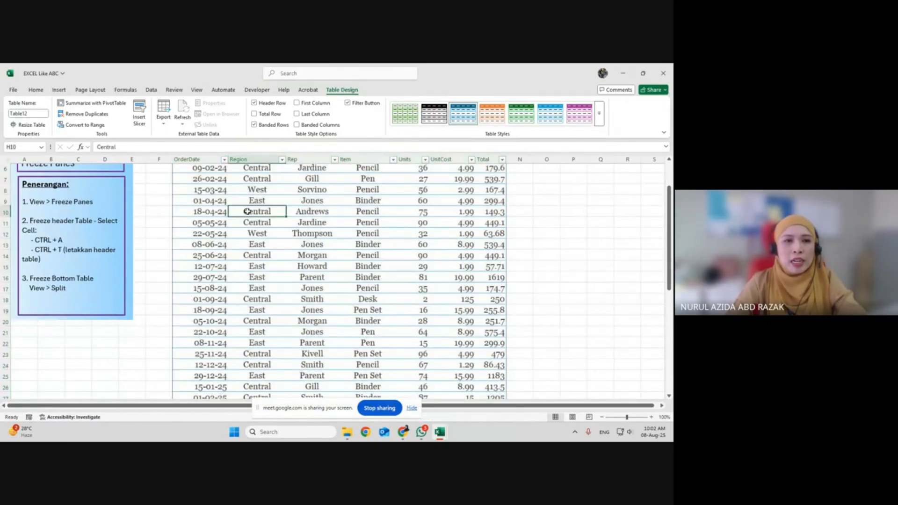
scroll(238, 207, up, 2)
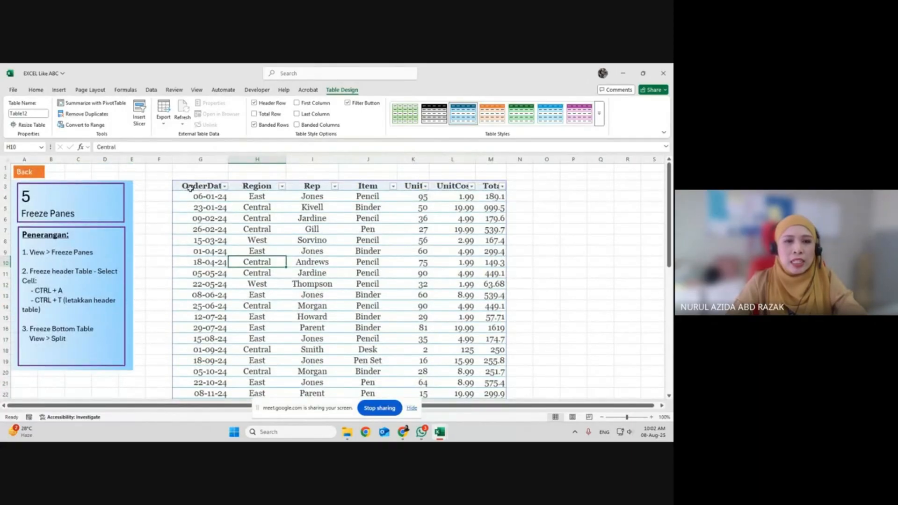
Select the whole order table from the OrderDate header and undo the table conversion.
drag(191, 186, 273, 198)
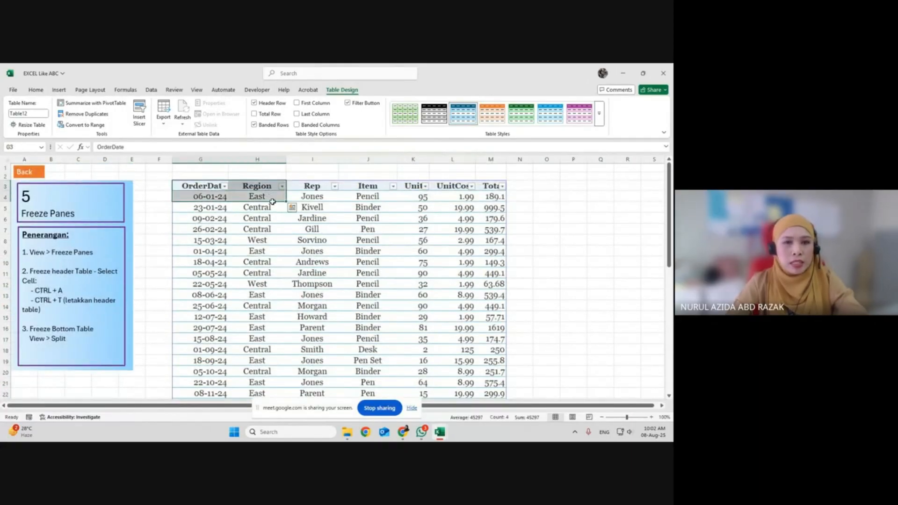
key(ctrl+shift+Right)
key(ctrl+shift+Down)
scroll(301, 261, up, 8)
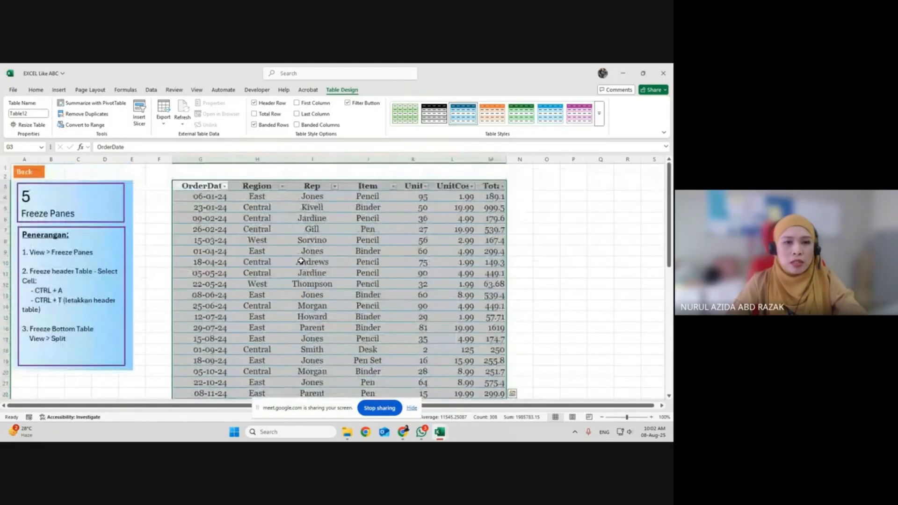
key(ctrl+z)
Select the entire order data from a cell inside it and recreate it as a table with headers over G3:M46.
click(254, 247)
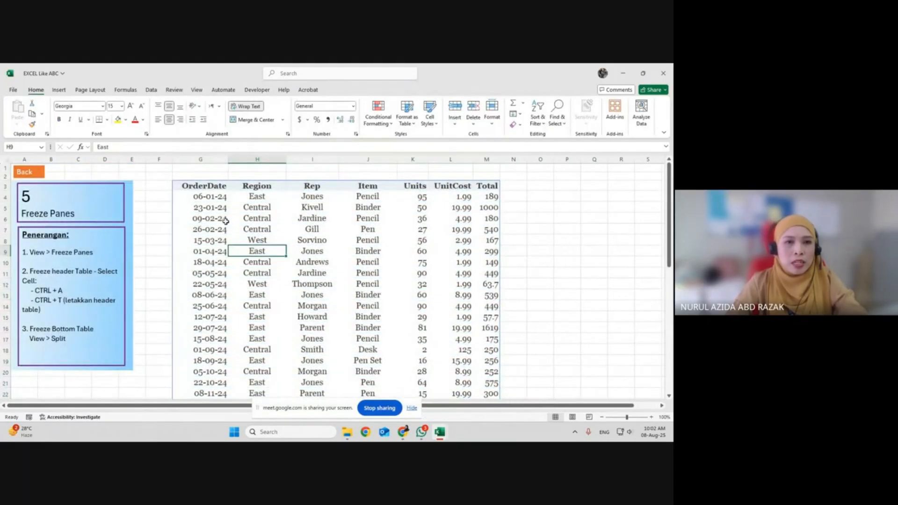
key(ctrl+a)
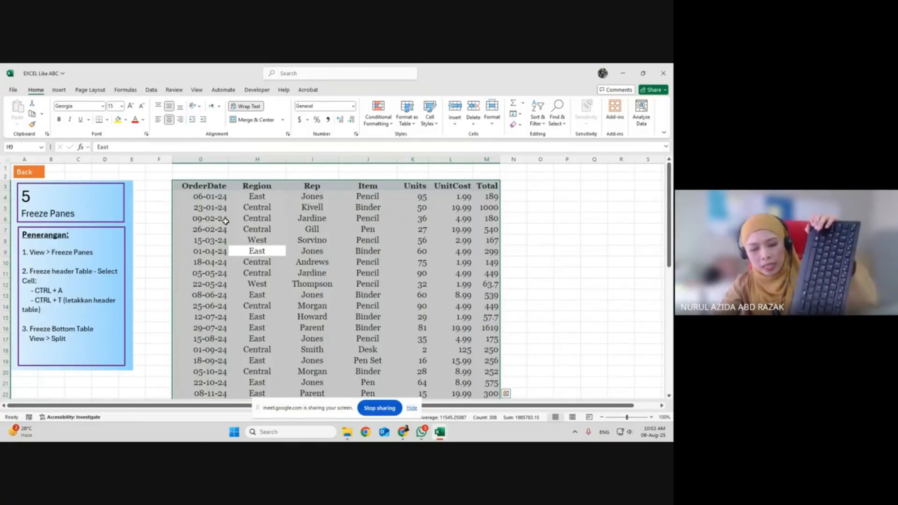
click(258, 248)
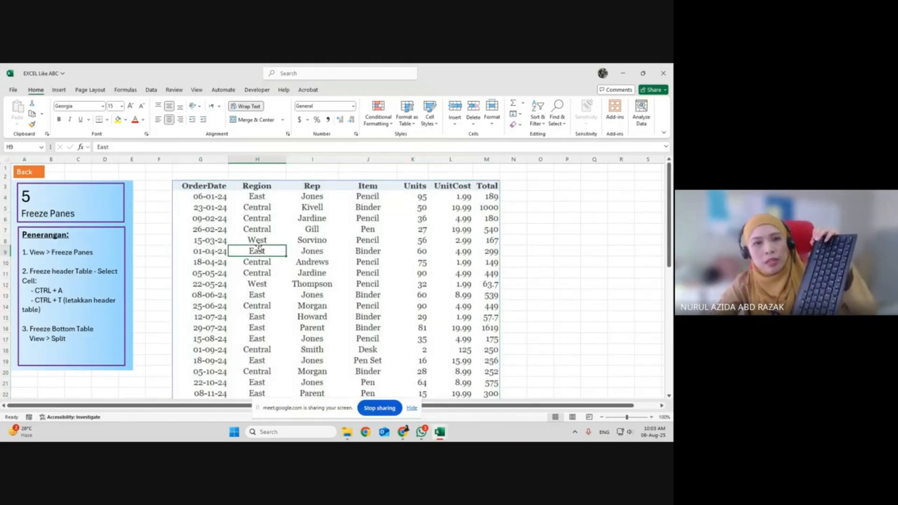
key(ctrl+a)
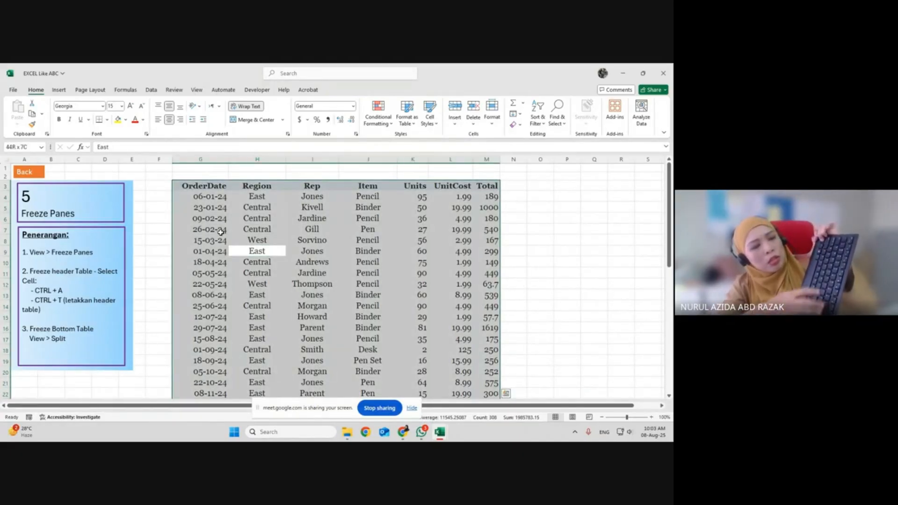
key(ctrl+t)
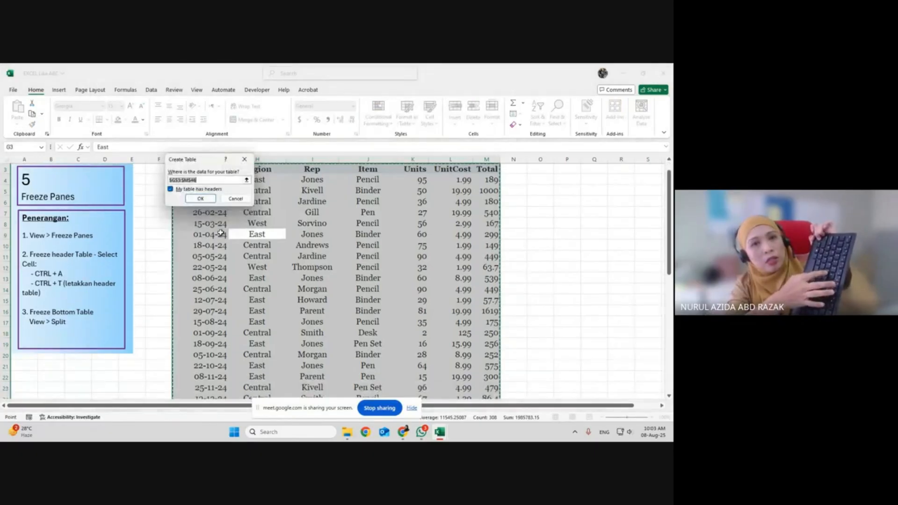
click(200, 199)
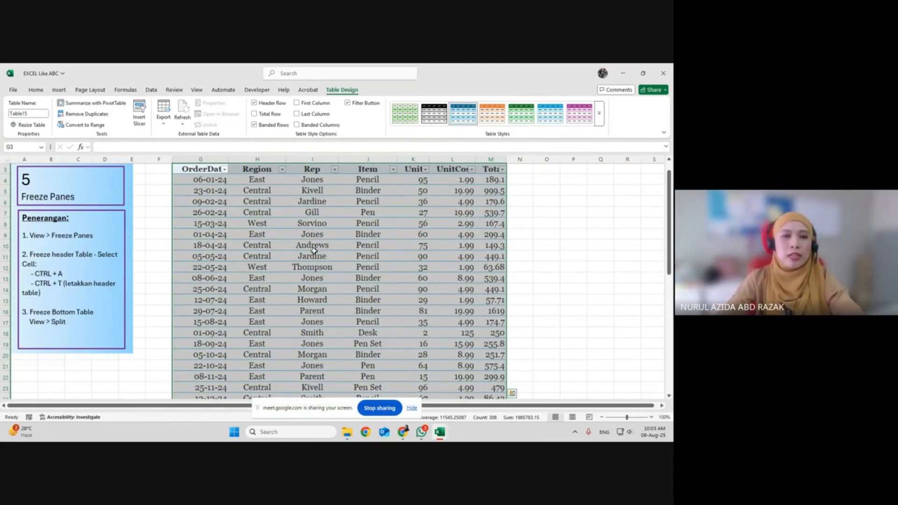
Check the recreated table's column headers further down the data and return to its first rows.
scroll(388, 210, down, 6)
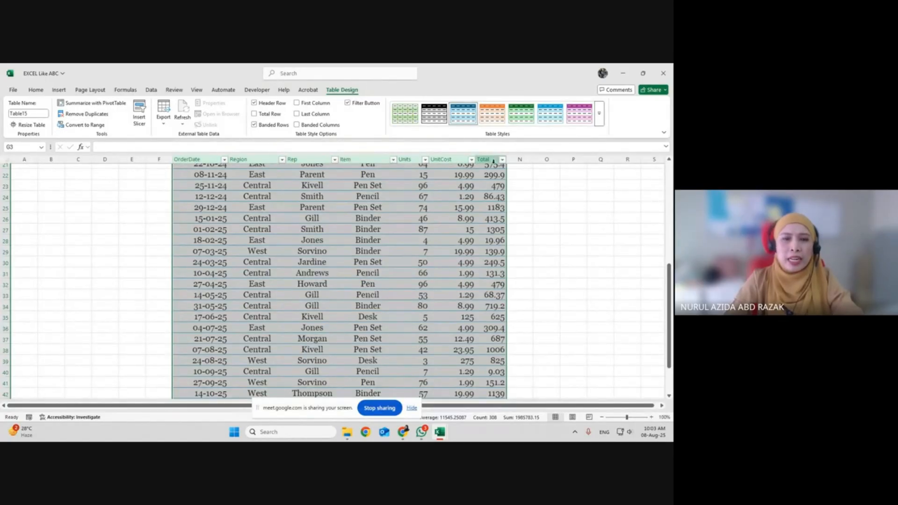
scroll(487, 185, up, 7)
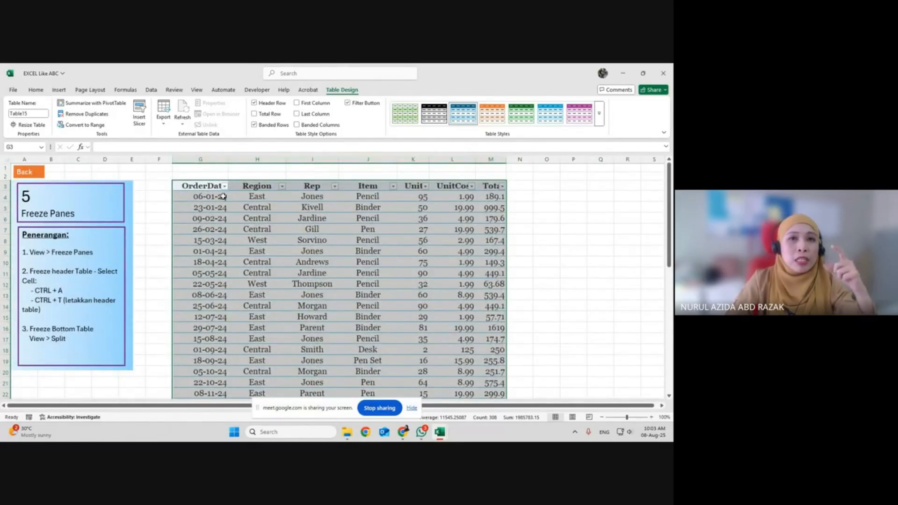
click(277, 261)
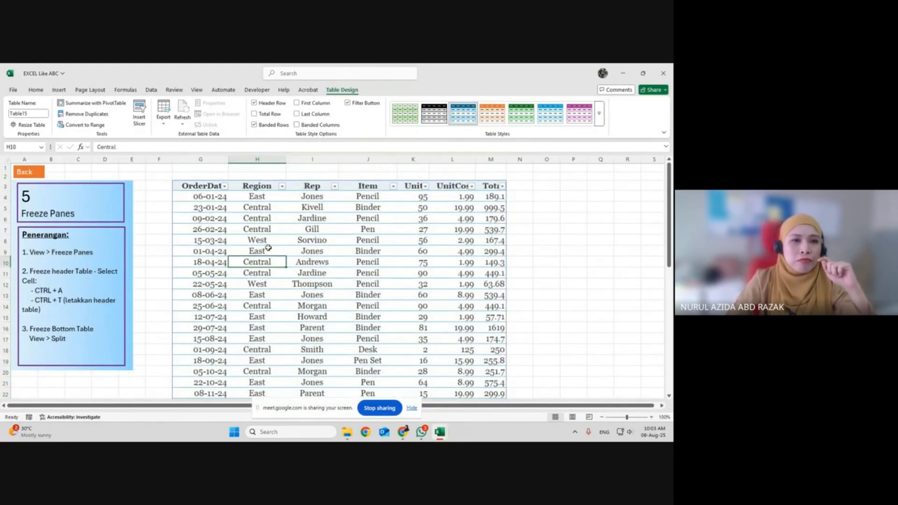
Try to set the print area with only the OrderDate cell G10 selected.
click(223, 258)
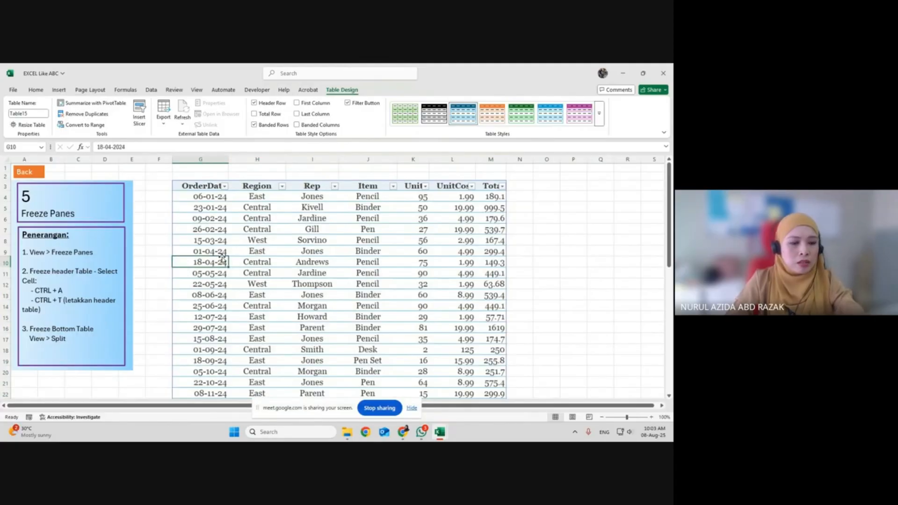
click(96, 90)
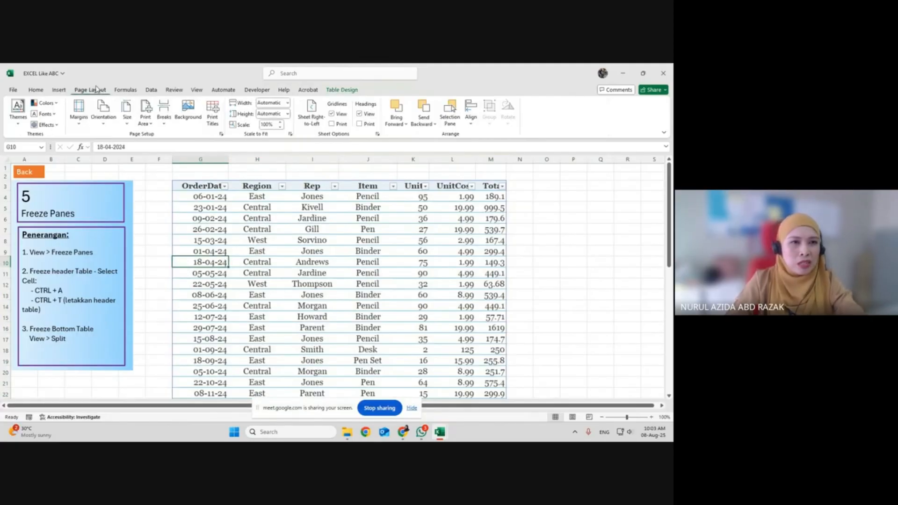
click(145, 120)
click(168, 137)
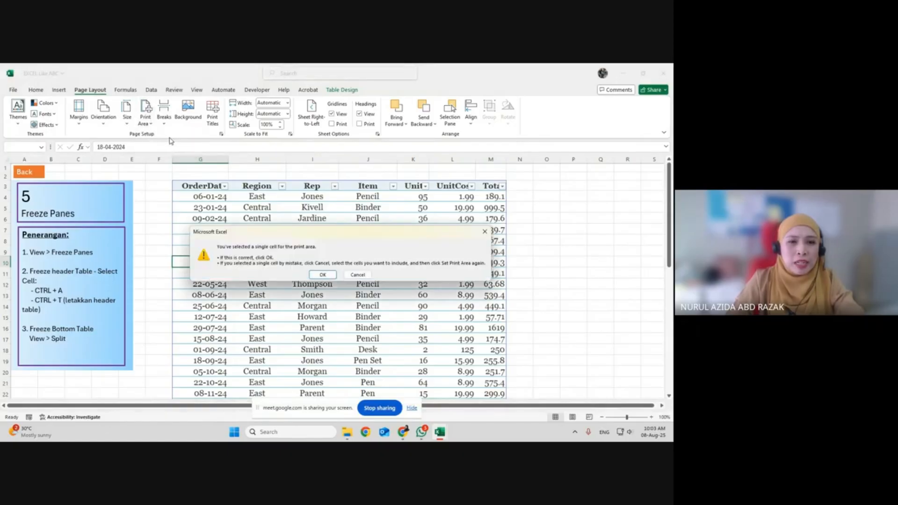
key(Return)
Select all of the order table's data and set it as the print area.
key(ctrl+a)
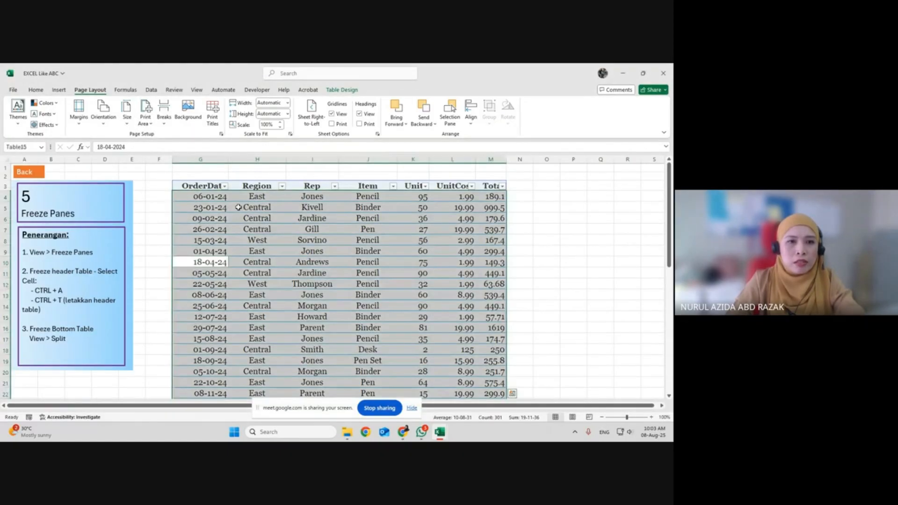
click(144, 121)
click(162, 139)
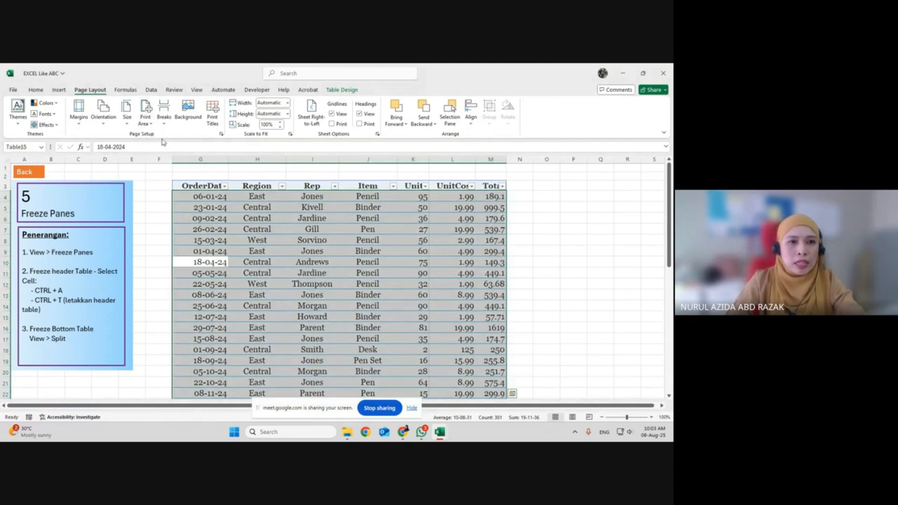
Set header row 3 as the print title row repeated at the top of every page and open the print preview.
click(212, 122)
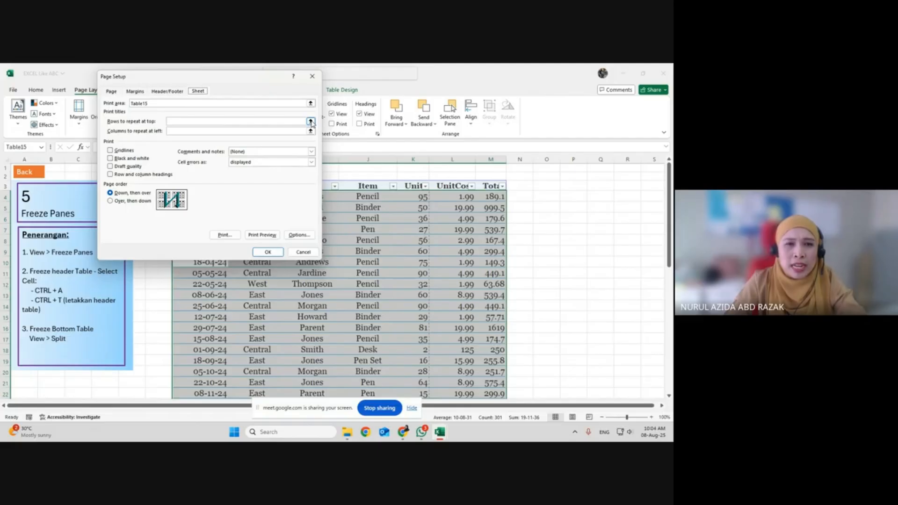
click(312, 77)
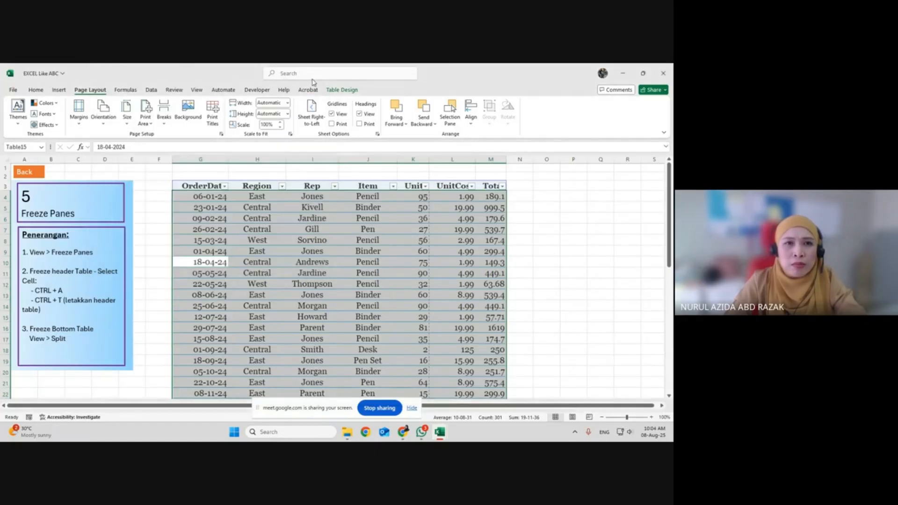
click(259, 262)
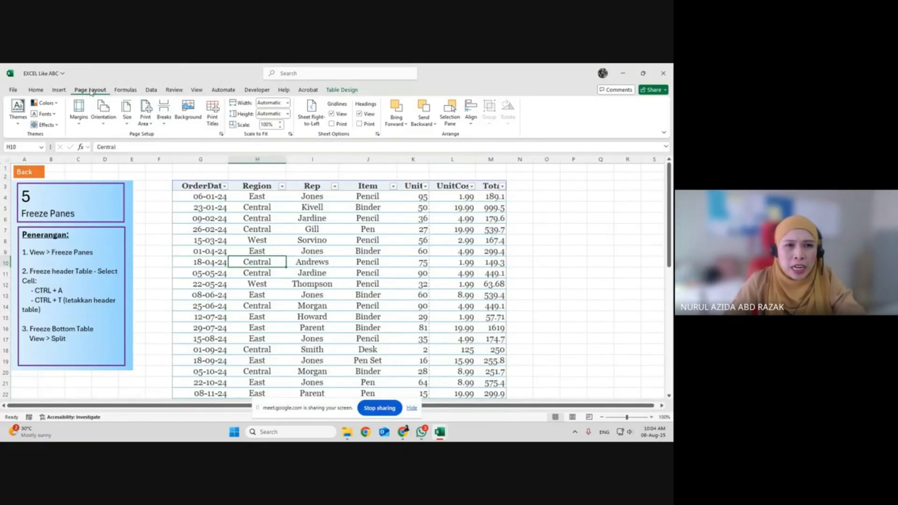
click(215, 120)
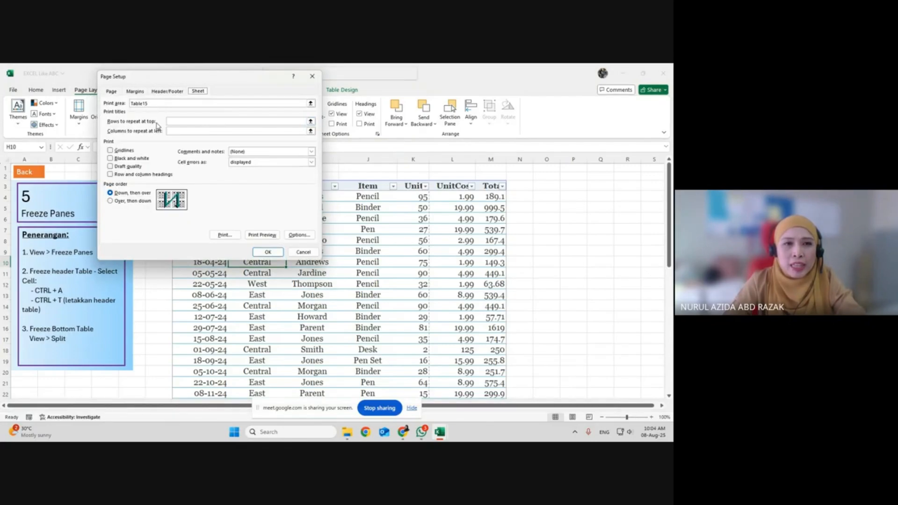
click(310, 121)
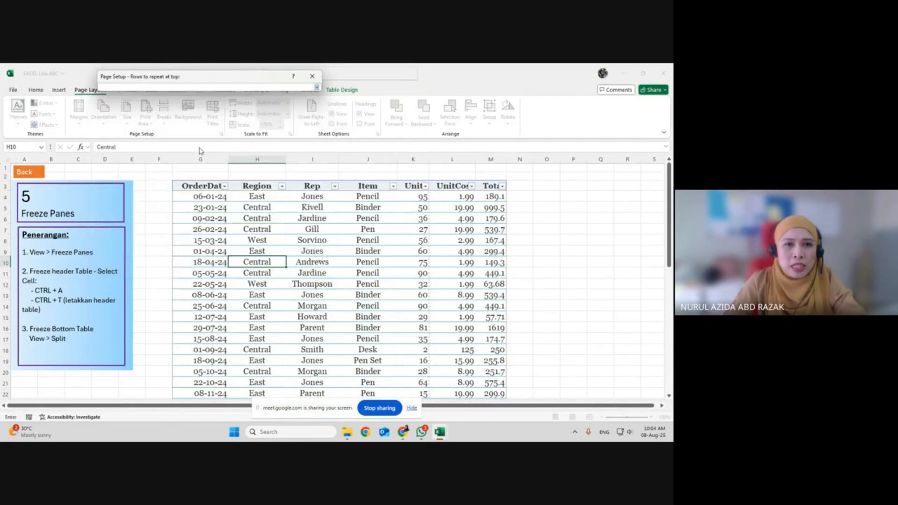
click(5, 186)
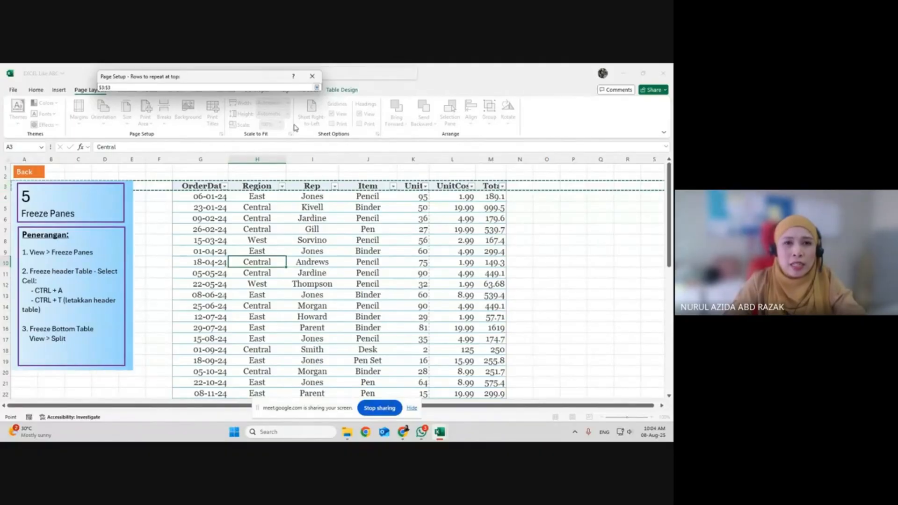
click(317, 87)
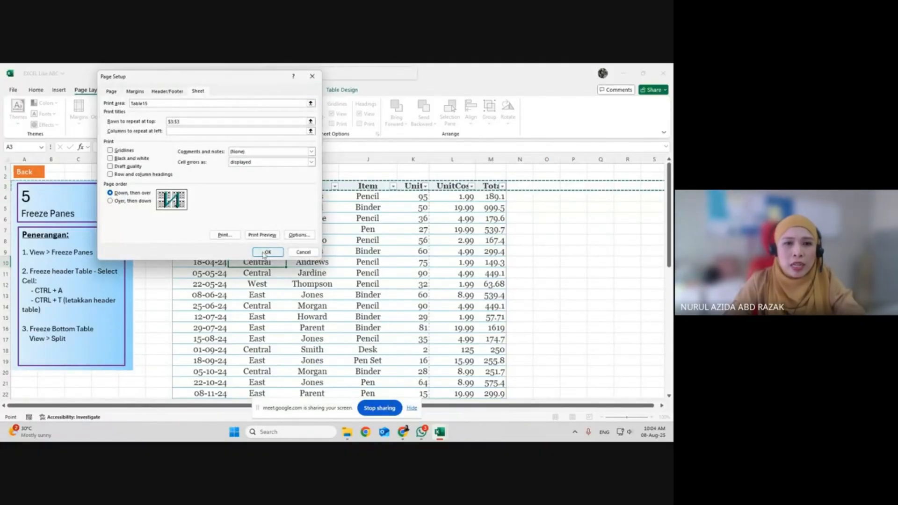
click(265, 235)
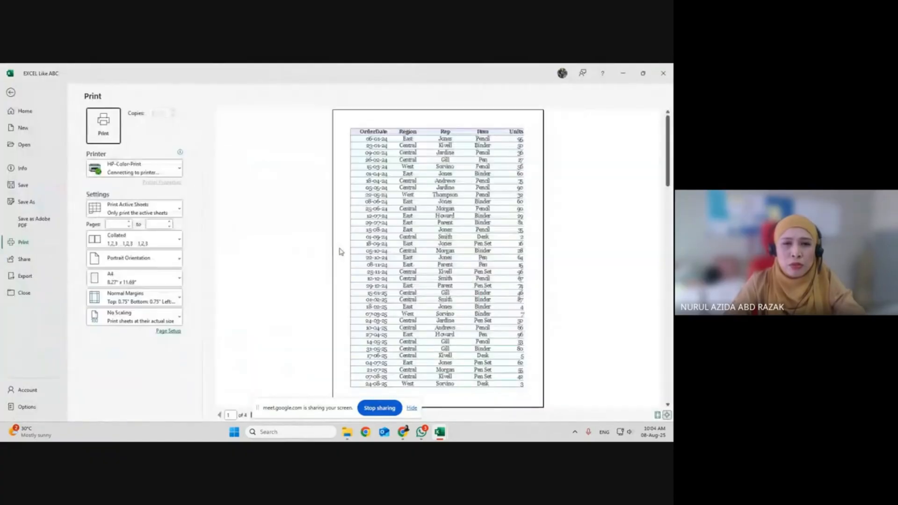
Check the repeated column headers on the pages of the print preview and return to the worksheet.
scroll(408, 251, down, 3)
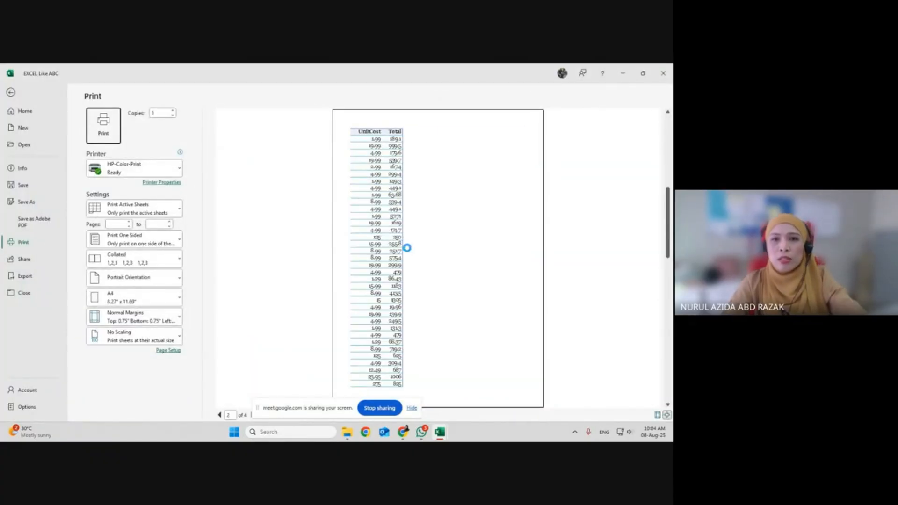
scroll(407, 251, up, 3)
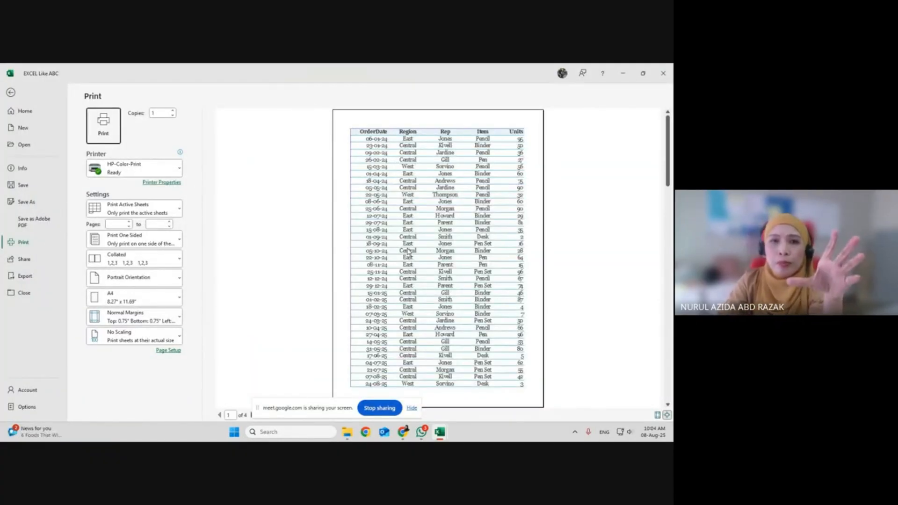
scroll(414, 146, down, 3)
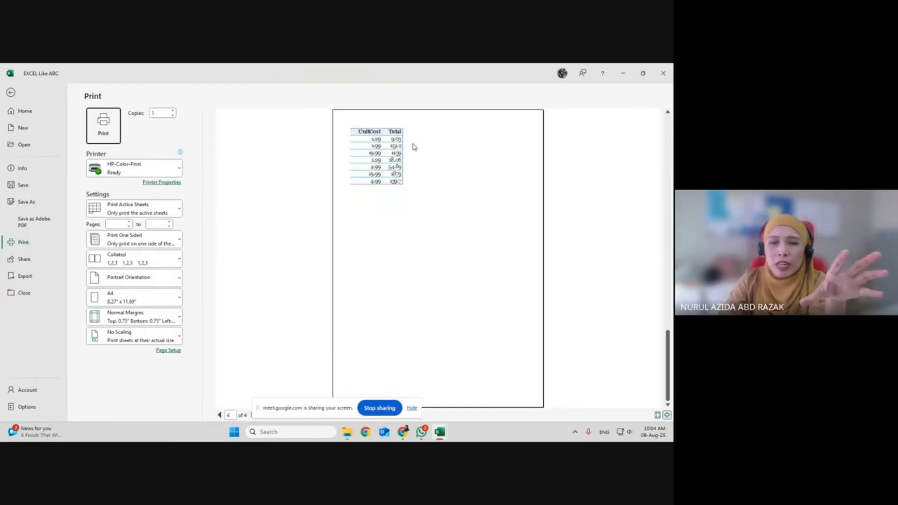
scroll(413, 146, up, 2)
scroll(413, 146, up, 1)
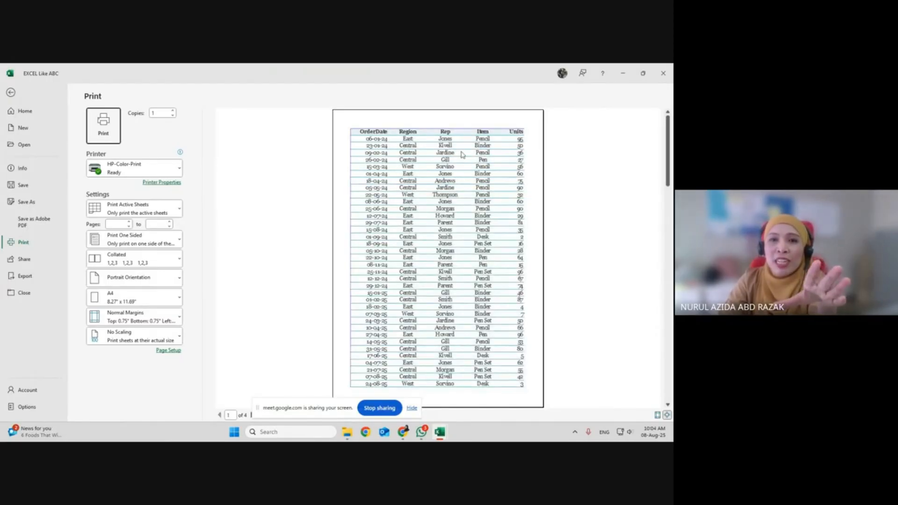
scroll(461, 155, down, 2)
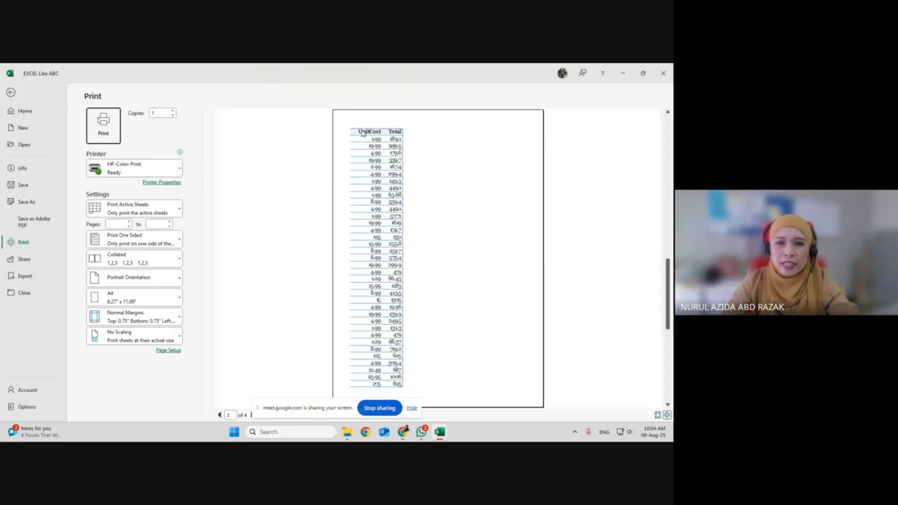
scroll(397, 146, up, 4)
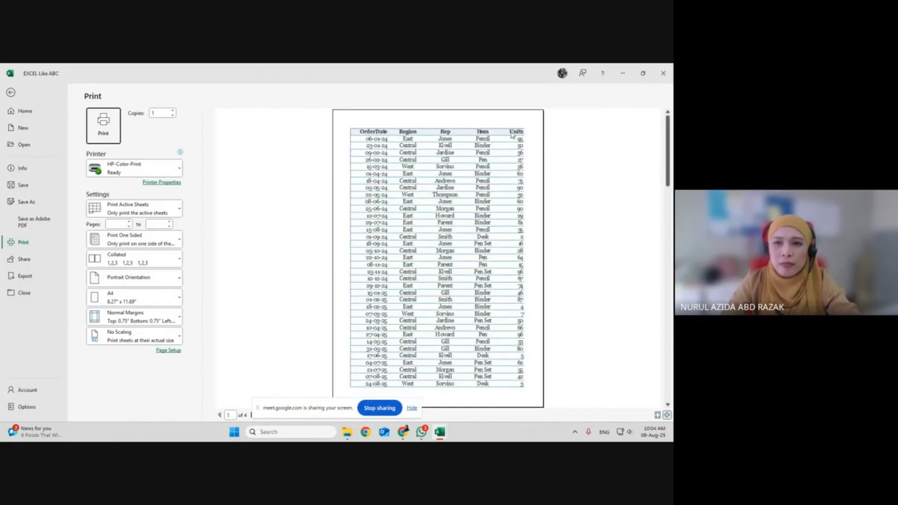
scroll(545, 136, down, 2)
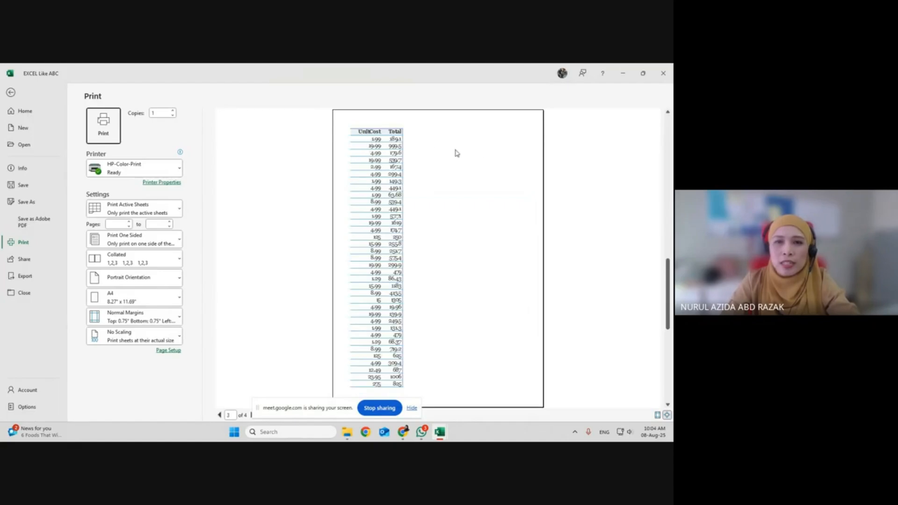
scroll(381, 154, up, 2)
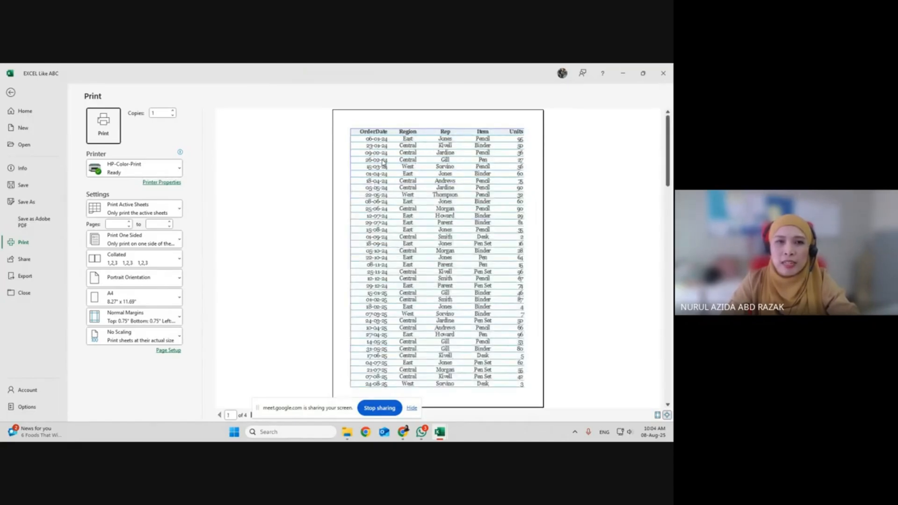
click(12, 93)
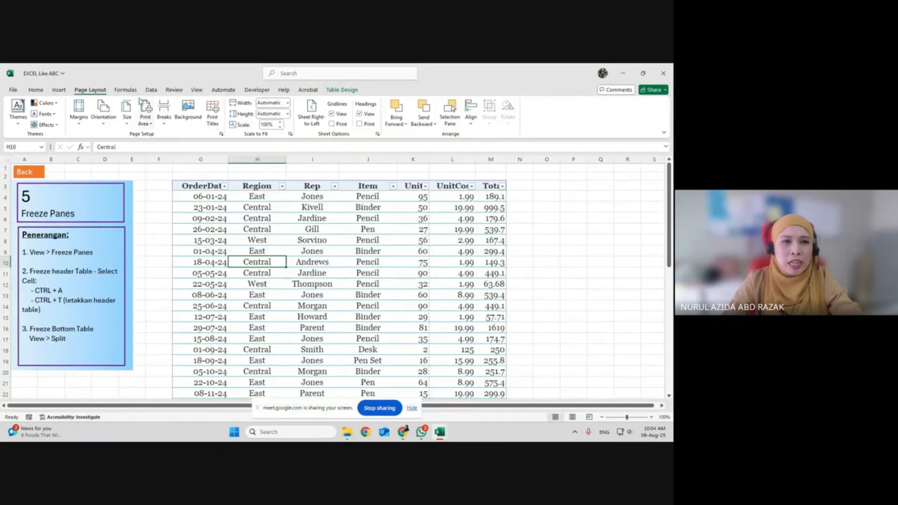
Review the print title settings without changing them and check the table's headers further down the sheet.
click(212, 120)
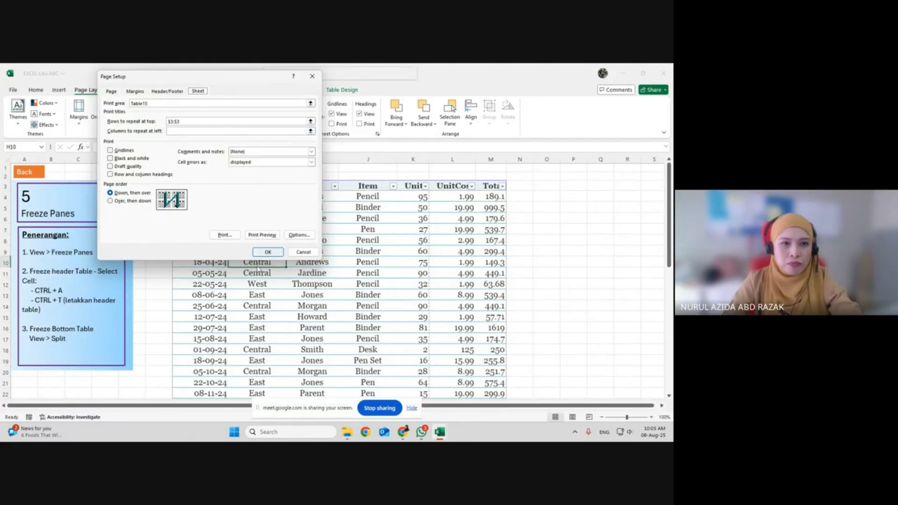
click(312, 254)
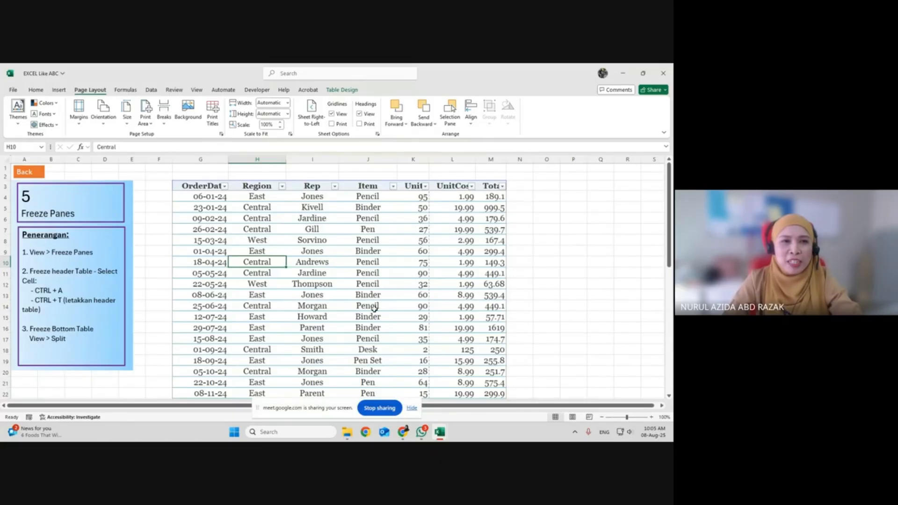
scroll(375, 309, down, 4)
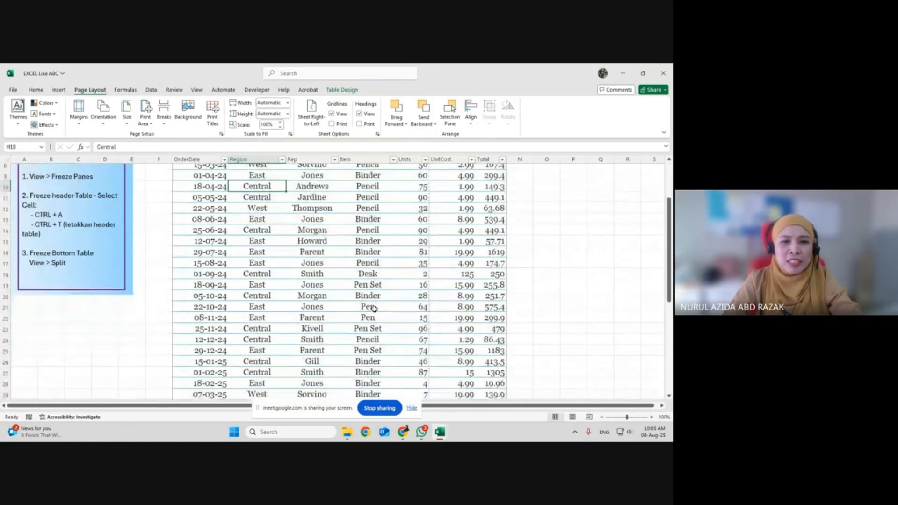
scroll(374, 308, up, 4)
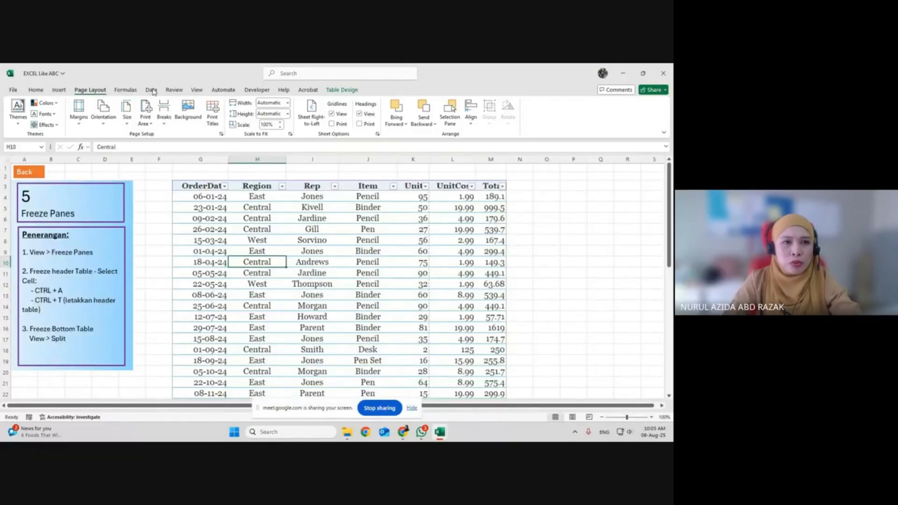
Split the worksheet window at cell H10 and compare the table's last rows in the lower pane with its first rows.
click(196, 89)
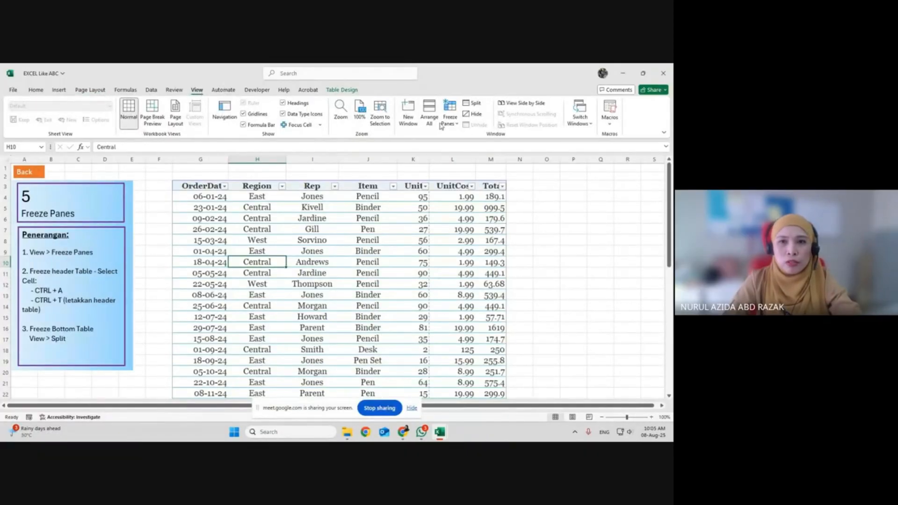
click(477, 104)
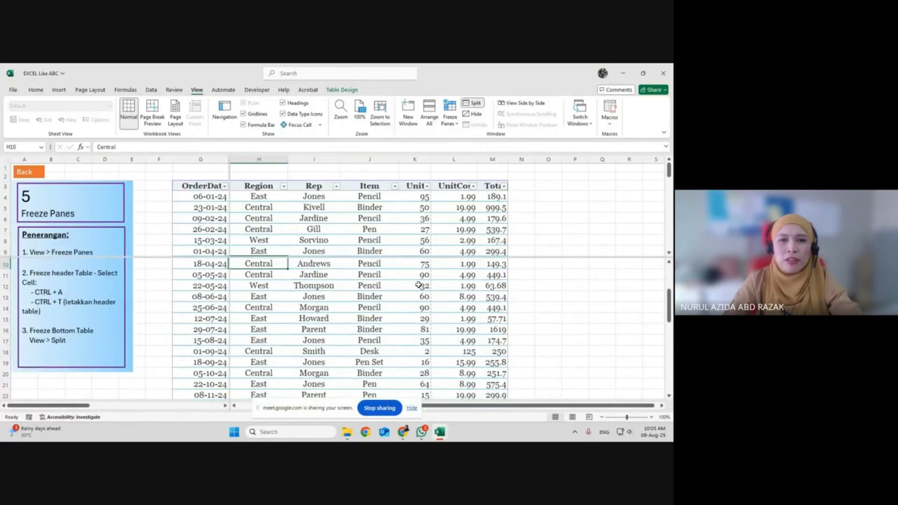
scroll(419, 285, down, 10)
scroll(418, 285, down, 2)
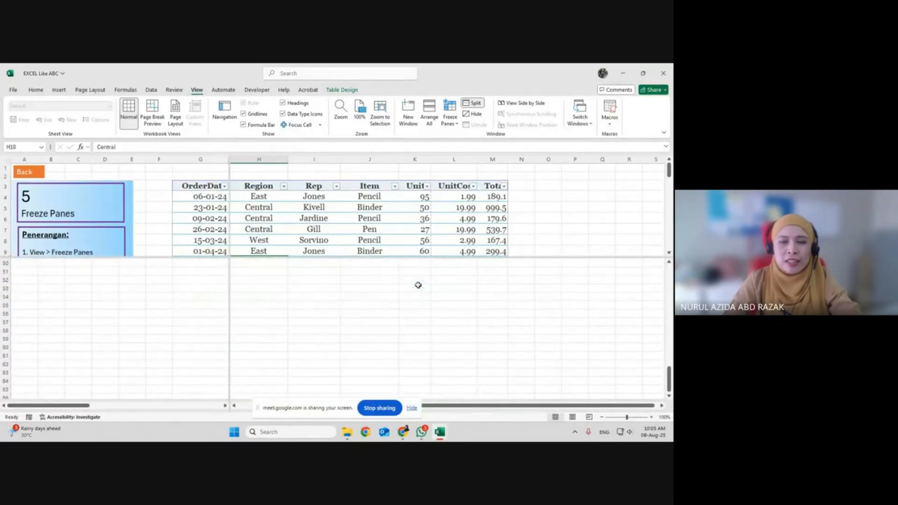
scroll(419, 285, up, 2)
scroll(418, 285, up, 10)
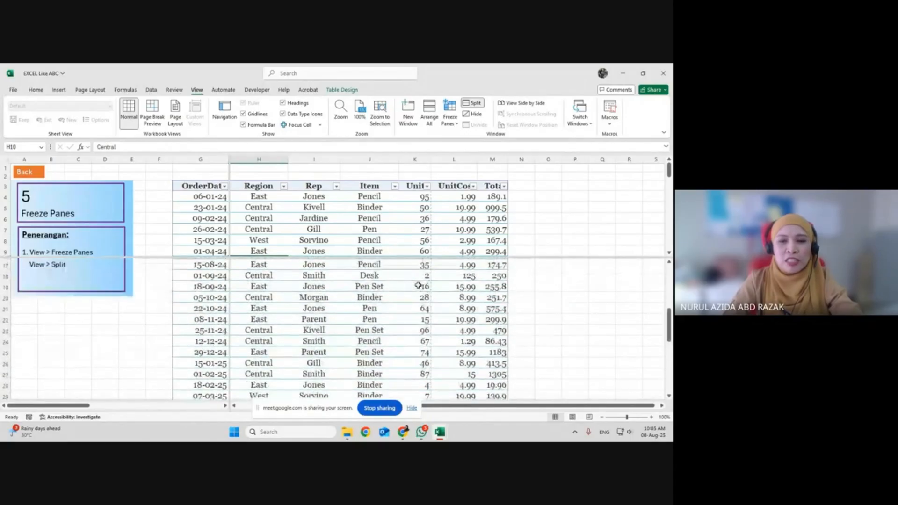
scroll(418, 285, down, 9)
scroll(418, 284, down, 1)
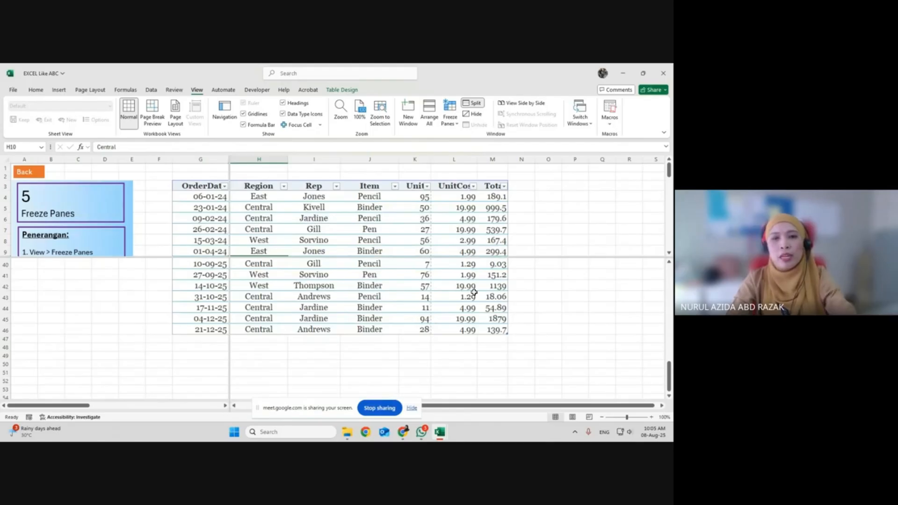
scroll(474, 292, up, 5)
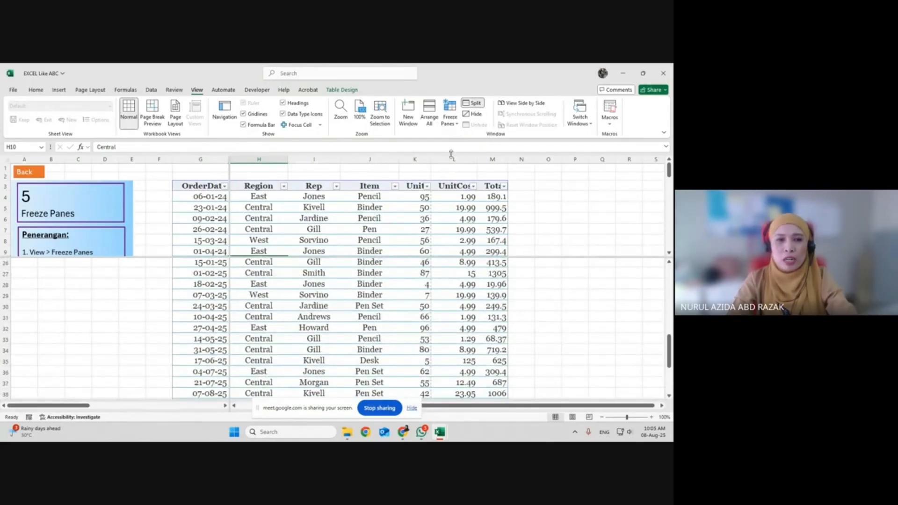
scroll(361, 291, up, 8)
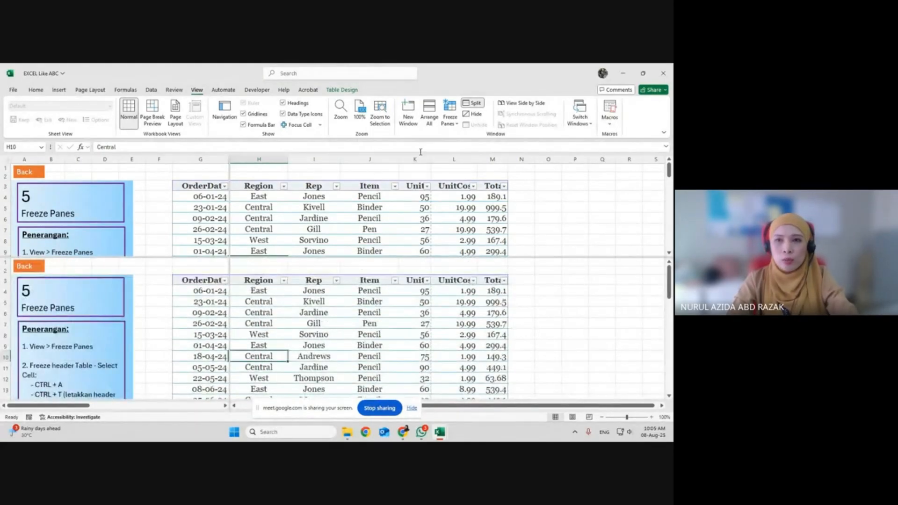
Remove the window split and select cell H13 in the Region column.
click(471, 103)
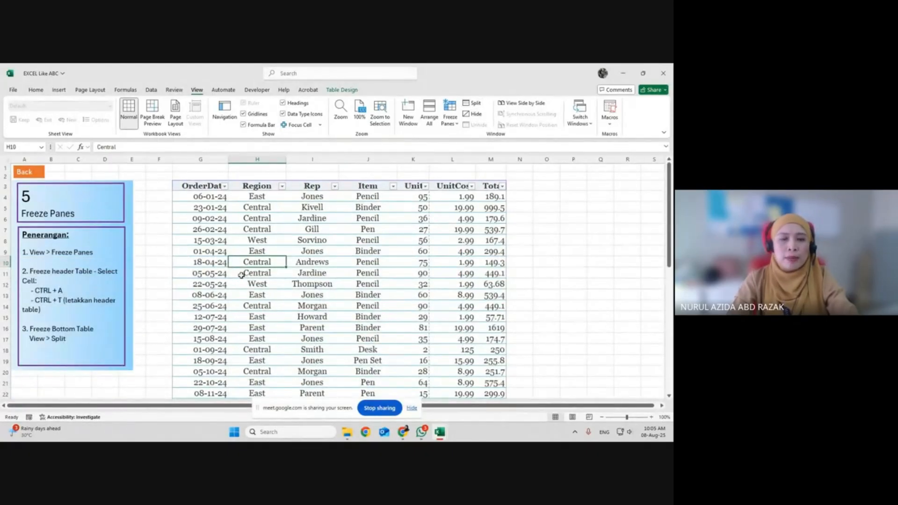
click(250, 300)
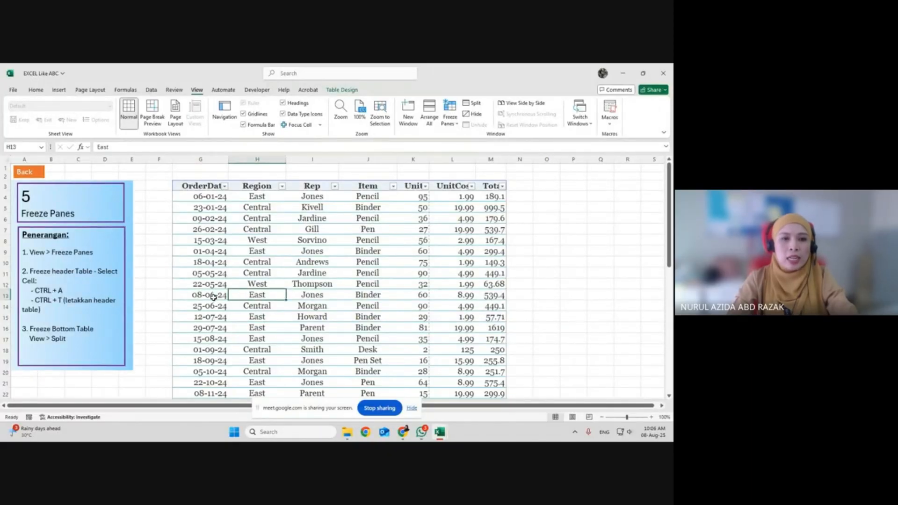
Split the worksheet window at cell H13 and compare the table's further rows in the lower pane with its first rows.
click(159, 290)
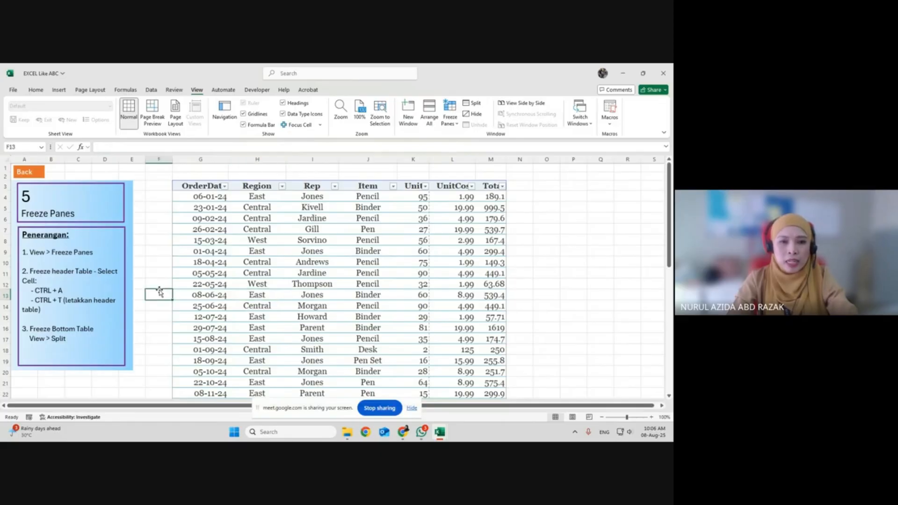
click(260, 293)
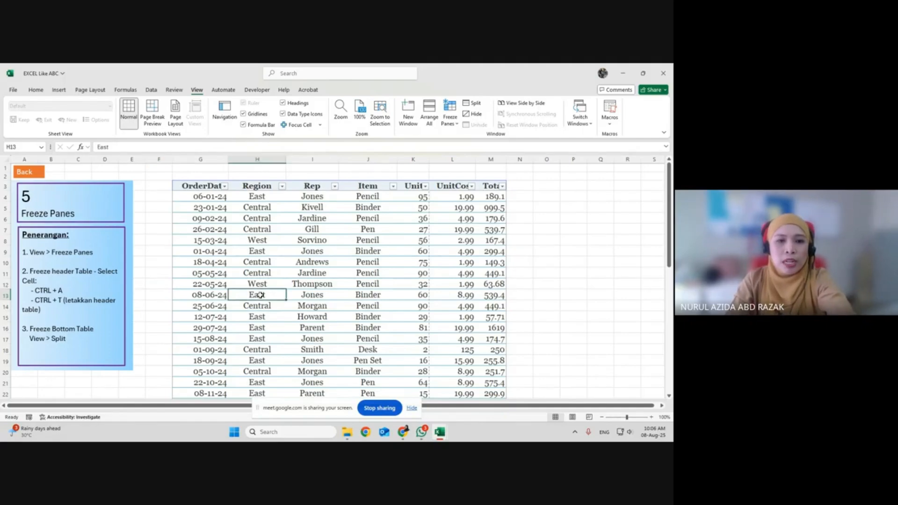
click(471, 103)
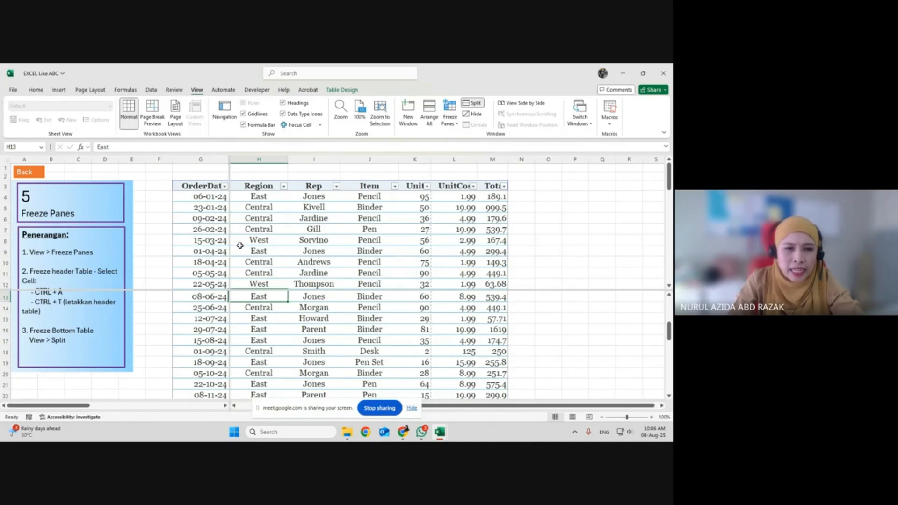
scroll(259, 314, down, 3)
scroll(259, 314, up, 3)
scroll(258, 313, down, 3)
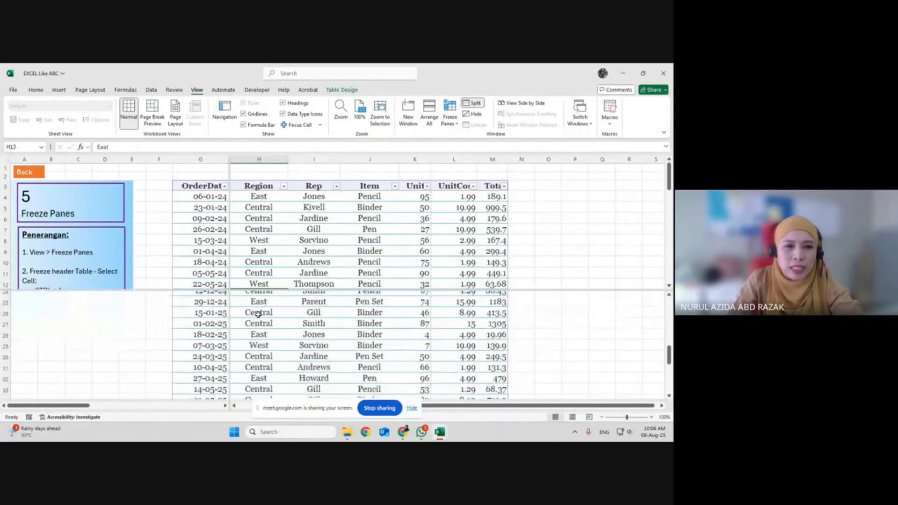
scroll(258, 309, up, 2)
scroll(258, 309, down, 2)
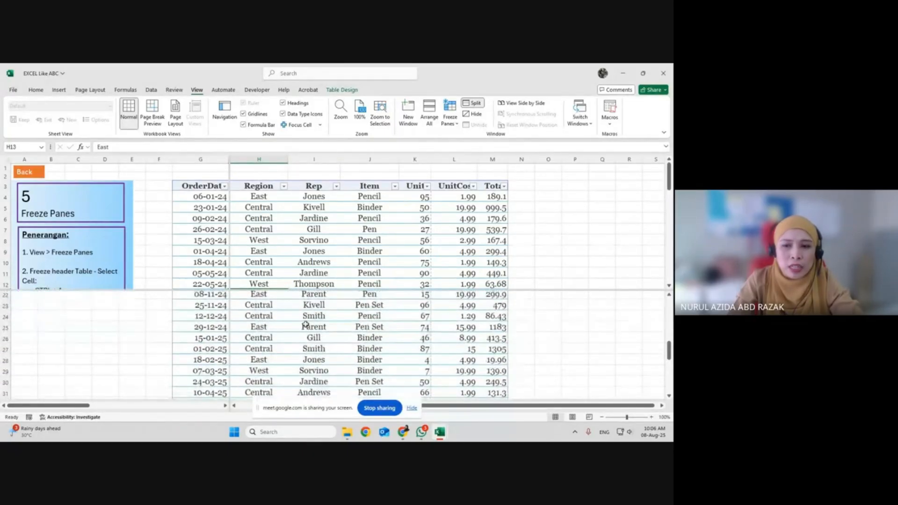
Examine sideways scrolling in the split panes by moving along row 9 out to column AG, back to column A, and to column O.
click(550, 248)
key(Right)
key(Right)
key(Right)
key(Right)
key(Right)
key(Right)
key(Right)
key(Right)
key(Right)
key(Right)
key(Right)
key(Right)
key(Right)
key(Right)
key(Right)
key(Right)
key(Right)
key(Right)
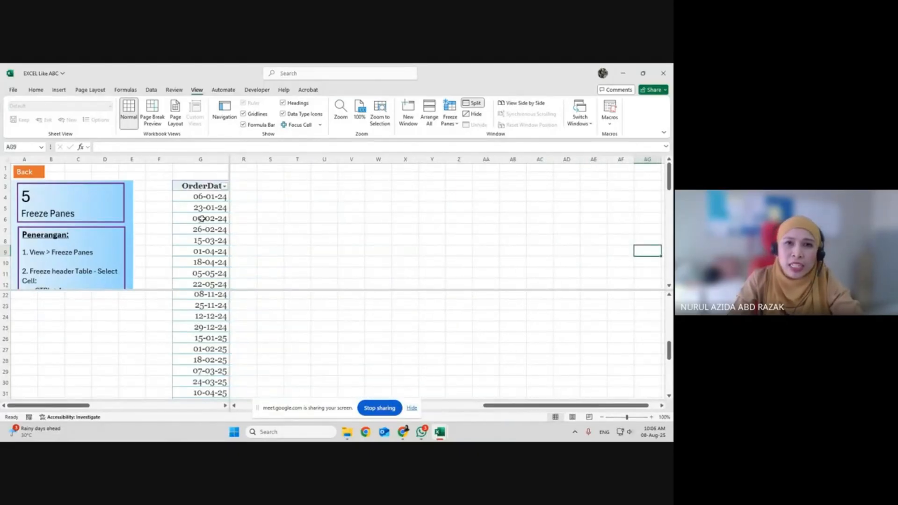
key(Left)
key(Left)
key(Left)
key(Left)
key(Left)
key(Left)
key(Left)
key(Left)
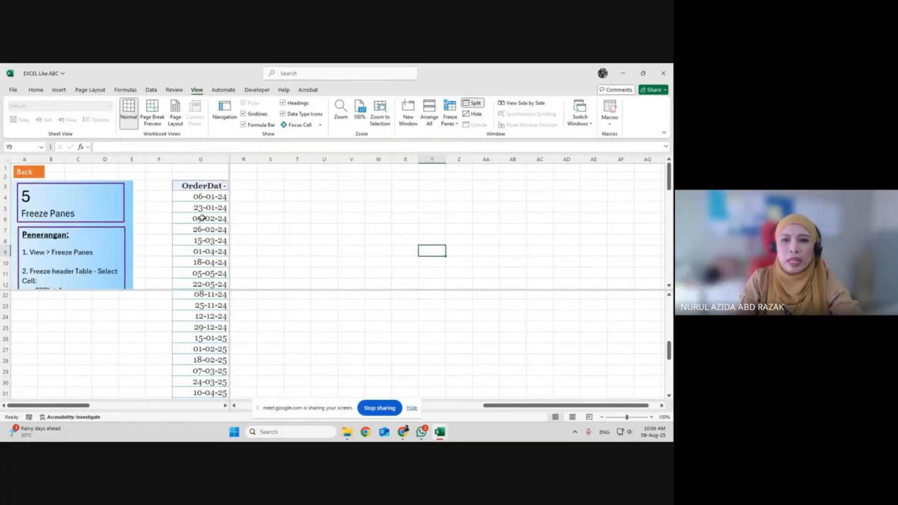
key(Right)
key(Right)
key(Right)
key(Right)
key(Right)
key(Right)
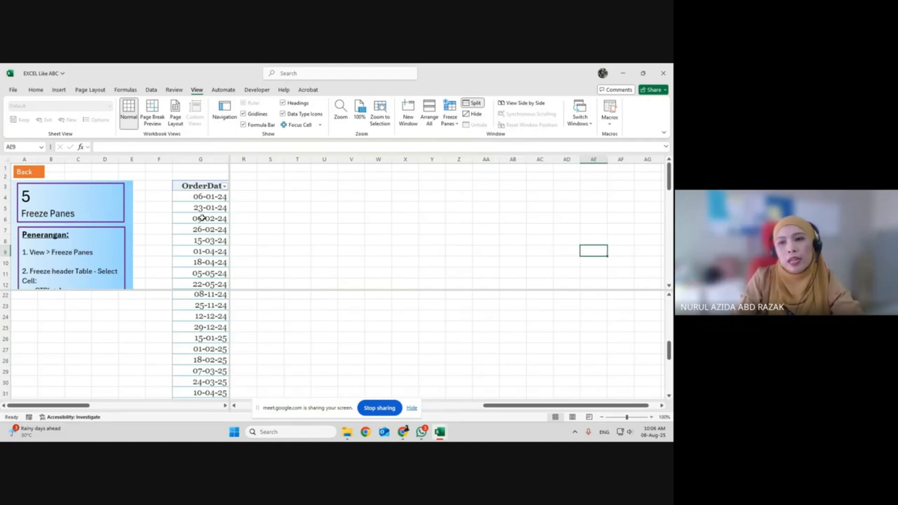
key(Left)
key(Left)
key(Left)
key(Left)
key(Left)
key(Left)
key(Left)
key(Left)
key(Left)
key(Left)
key(Left)
key(Left)
key(Left)
key(Left)
key(Left)
key(Left)
key(Left)
key(Left)
key(Left)
key(Left)
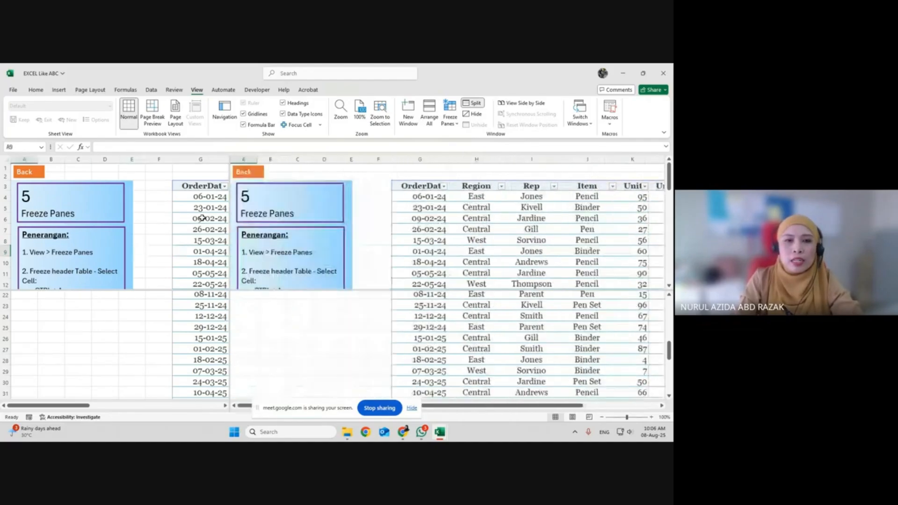
key(Right)
key(Right)
key(Right)
key(Right)
key(Right)
key(Right)
key(Right)
key(Right)
key(Right)
key(Right)
key(Right)
key(Right)
key(Right)
key(Right)
key(Right)
key(Right)
key(Right)
key(Right)
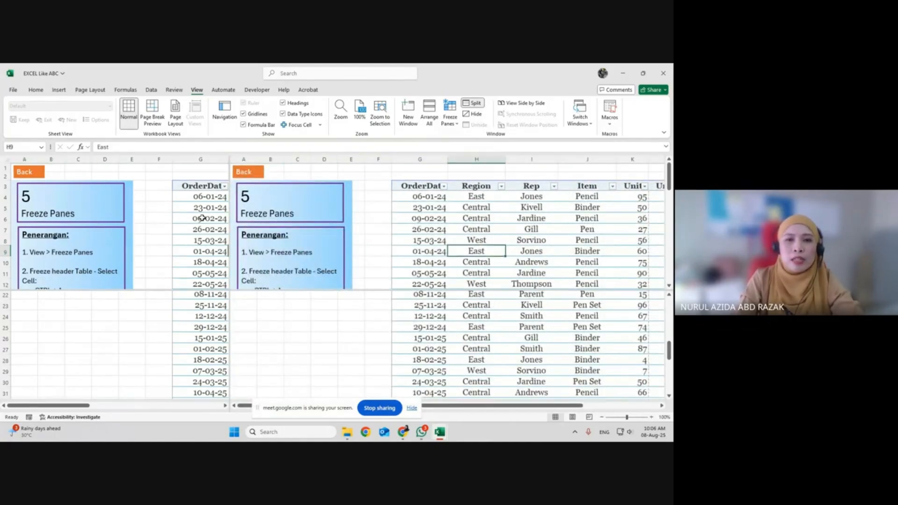
key(Right)
key(Left)
key(Left)
key(Left)
key(Left)
key(Left)
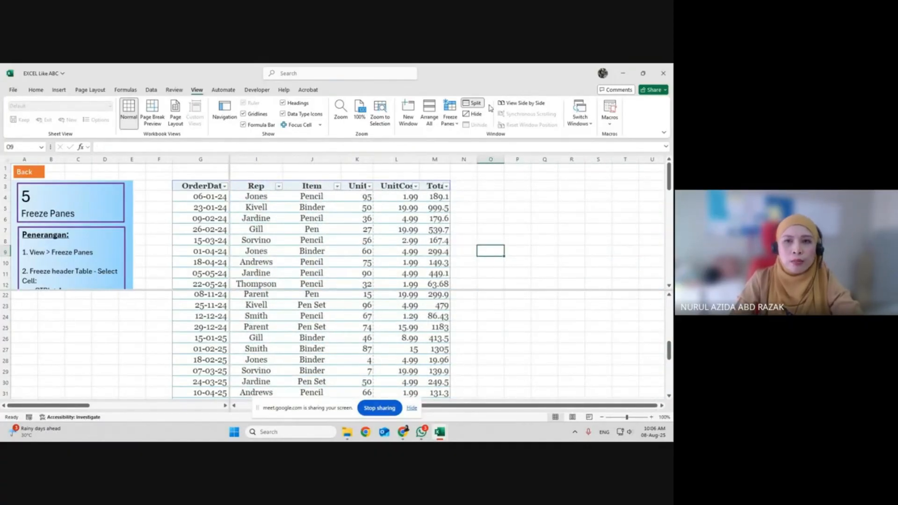
Remove the window split and return to the workbook's main topic page.
click(475, 104)
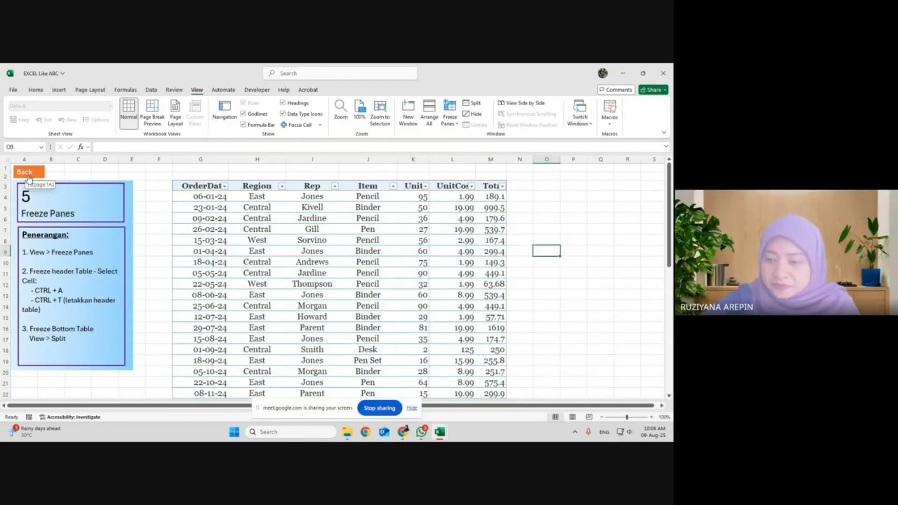
click(26, 173)
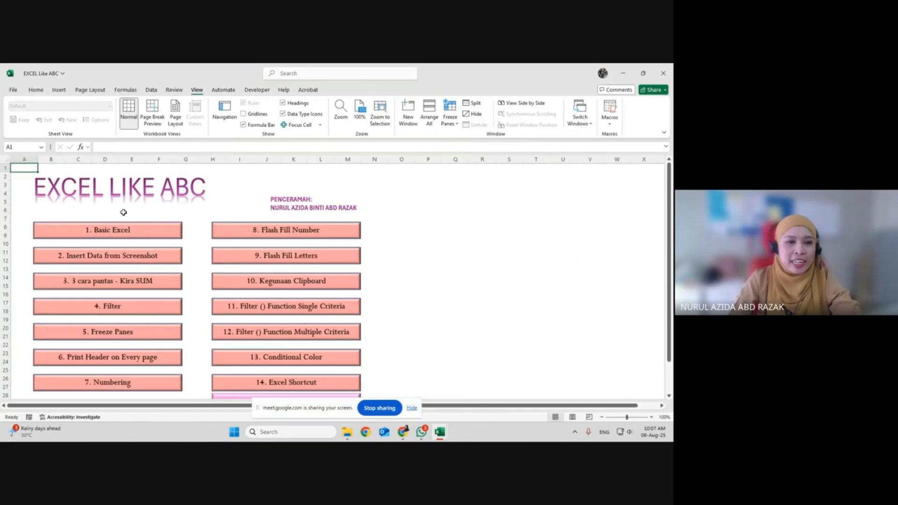
Look at the "Print Header on Every page" and "Filter" sheets and return to the main topic page.
click(156, 366)
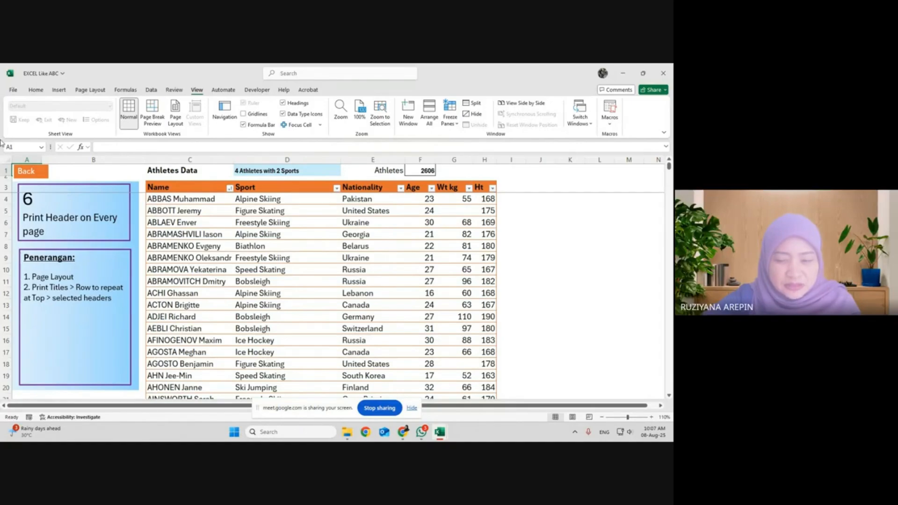
click(29, 173)
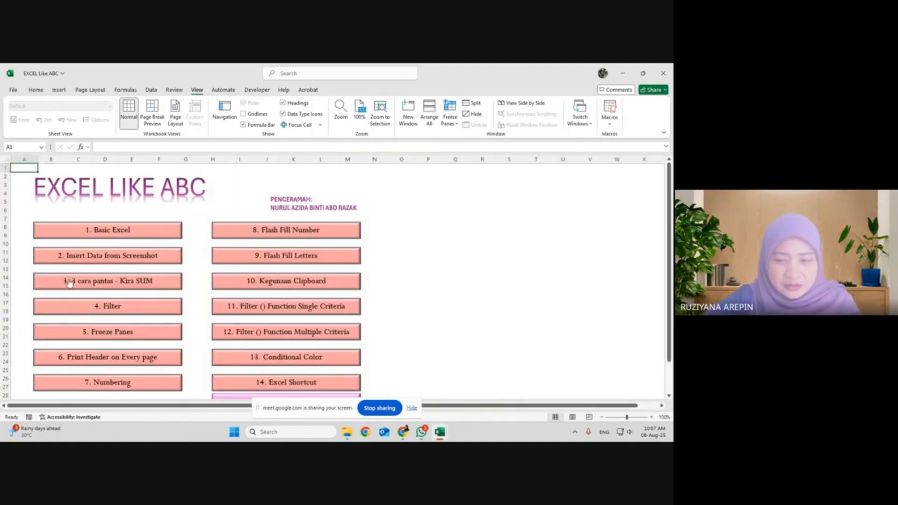
click(75, 306)
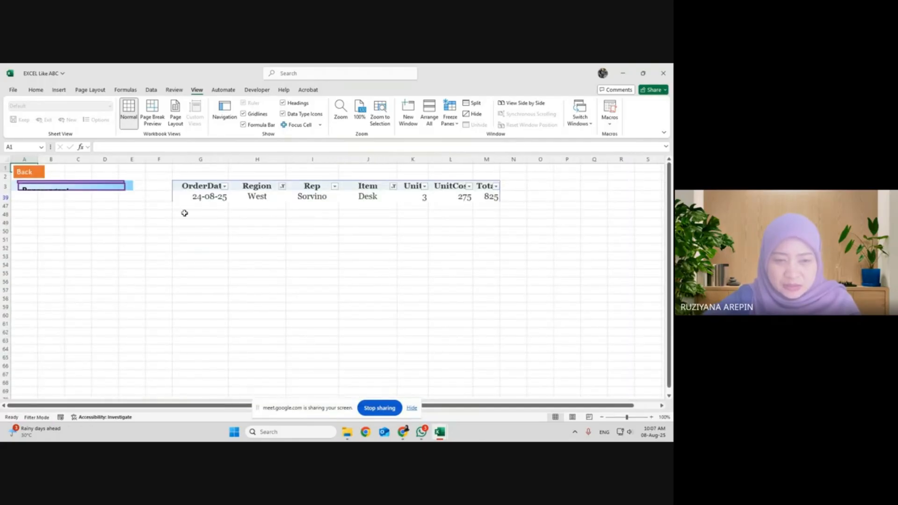
click(28, 174)
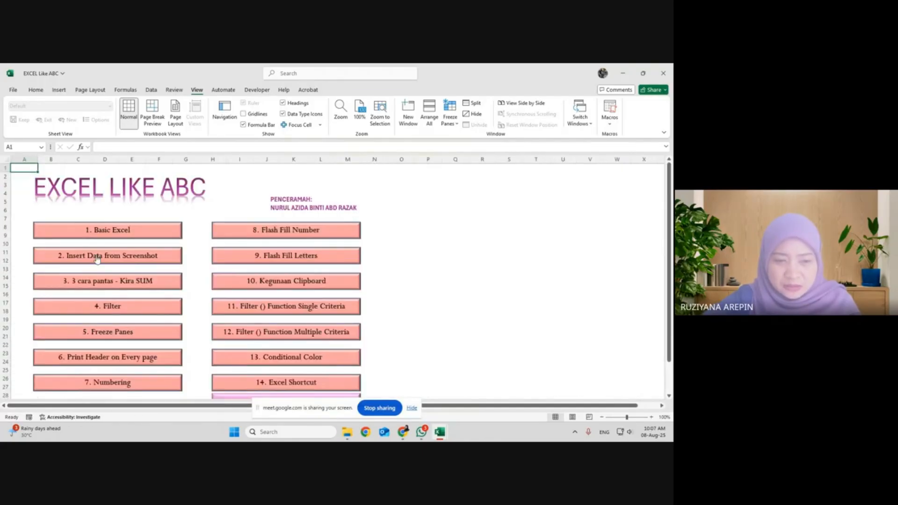
Open the Freeze Panes sheet and split its window into four panes with cell A1 selected.
click(112, 333)
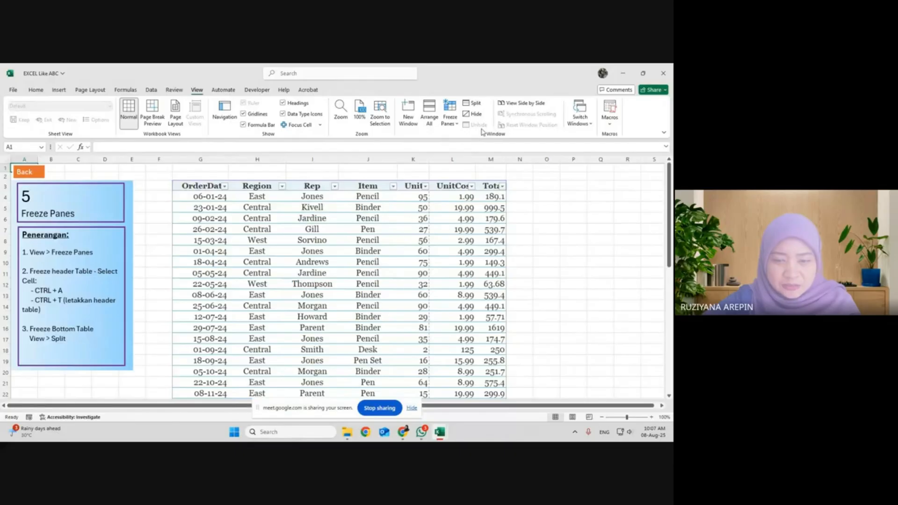
click(473, 103)
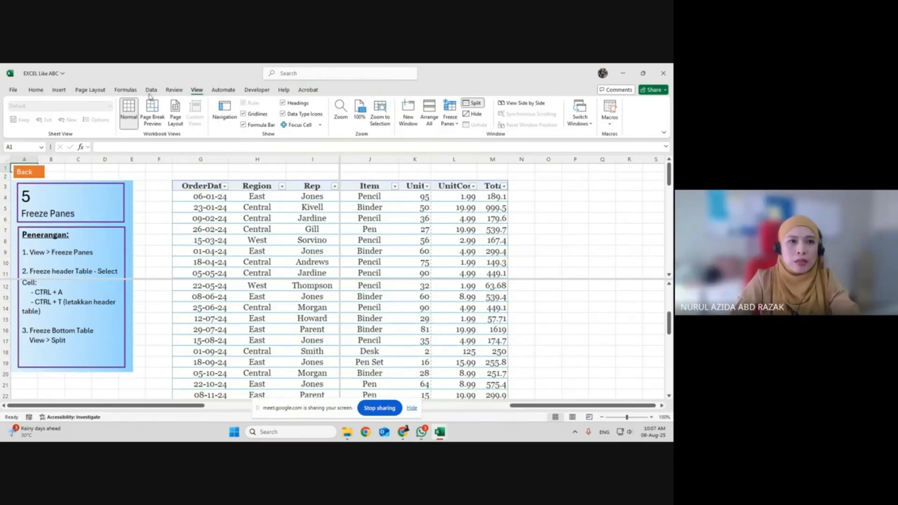
Review the print title rows and columns in the page setup and leave the settings unchanged.
click(81, 92)
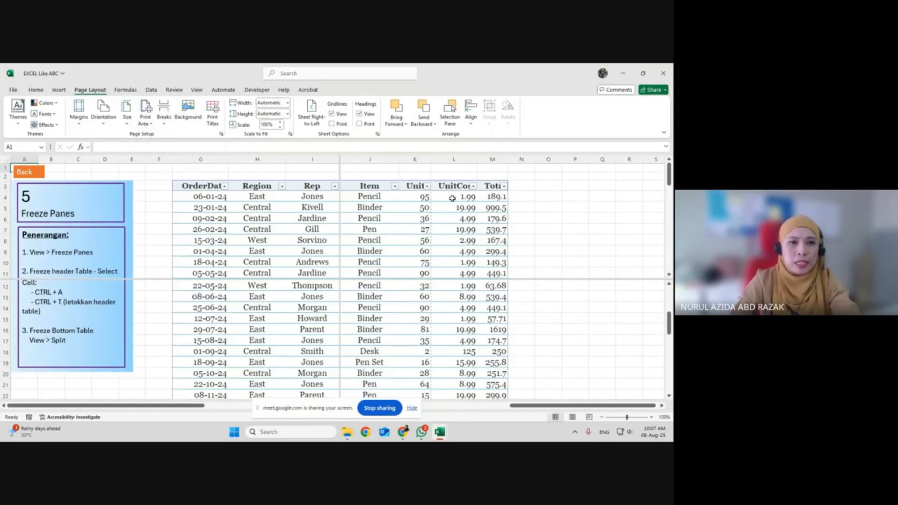
click(209, 118)
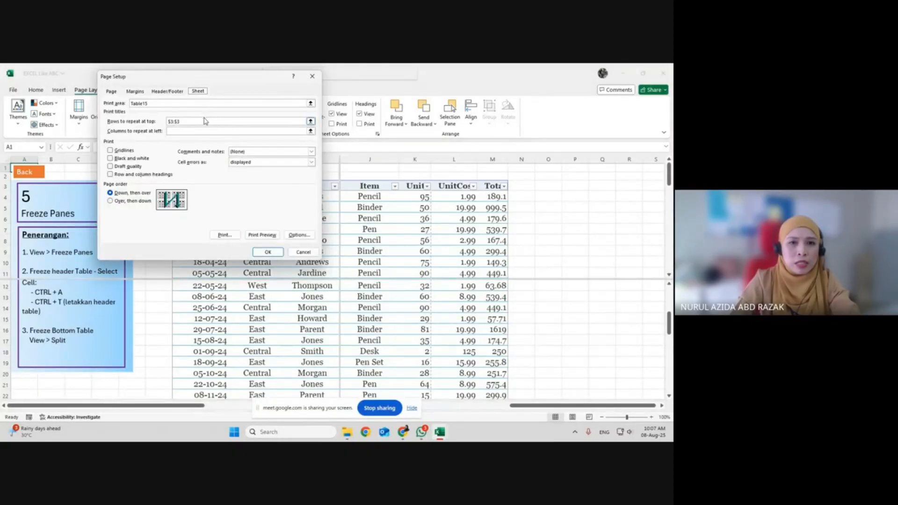
click(183, 131)
click(301, 253)
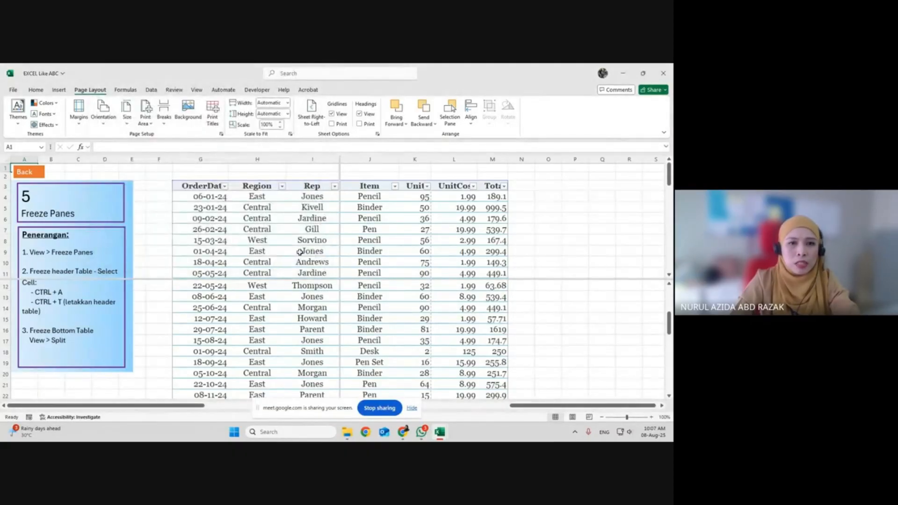
Preview the printed pages of the order table, check the headers from the first to the last page, and return to the worksheet.
click(222, 135)
click(262, 235)
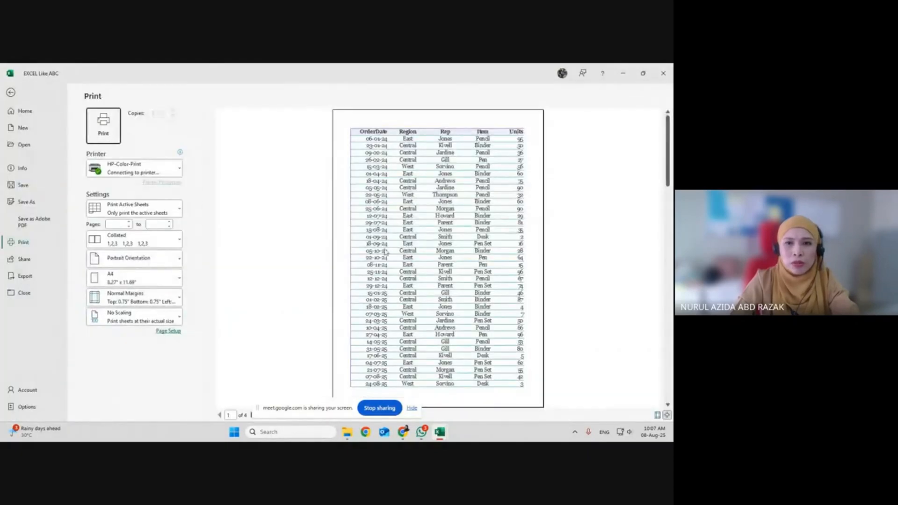
scroll(396, 250, down, 3)
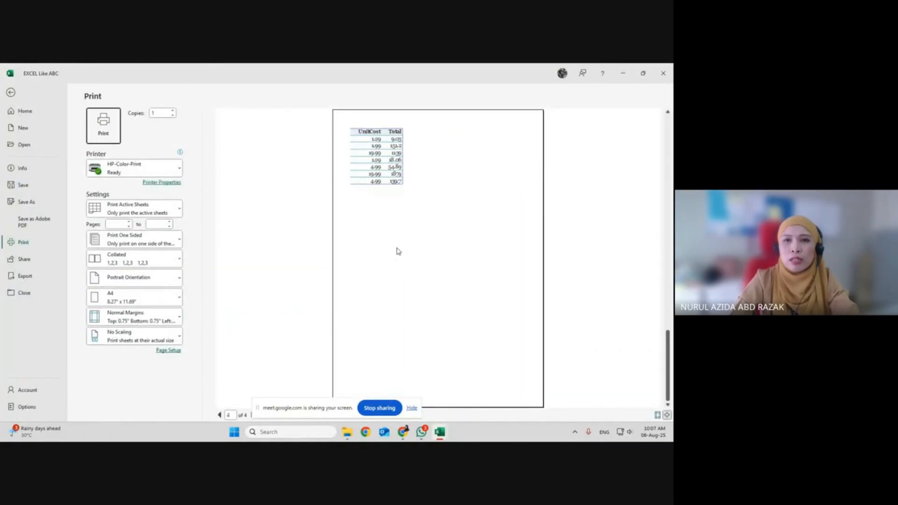
scroll(398, 252, up, 3)
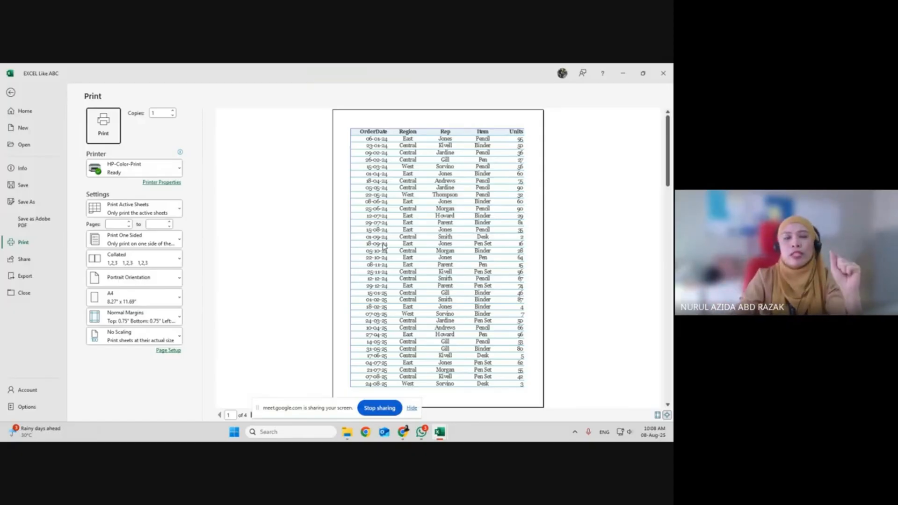
click(11, 93)
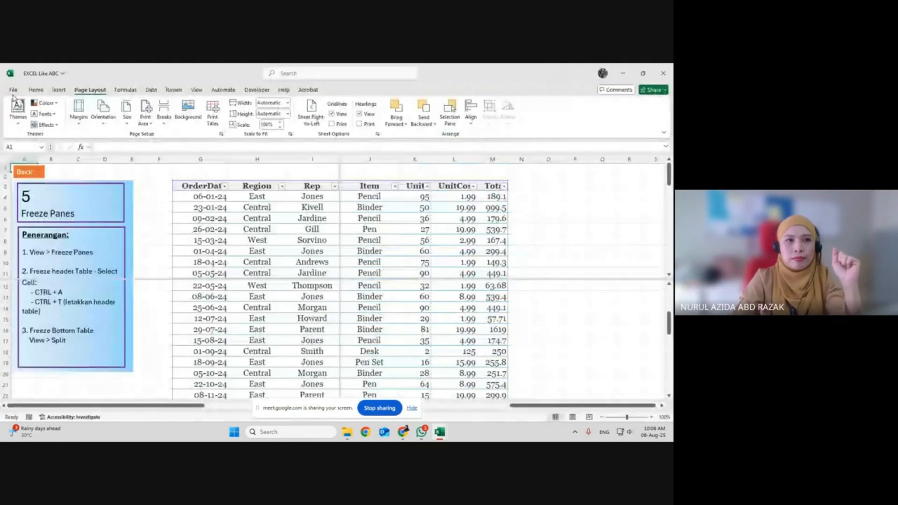